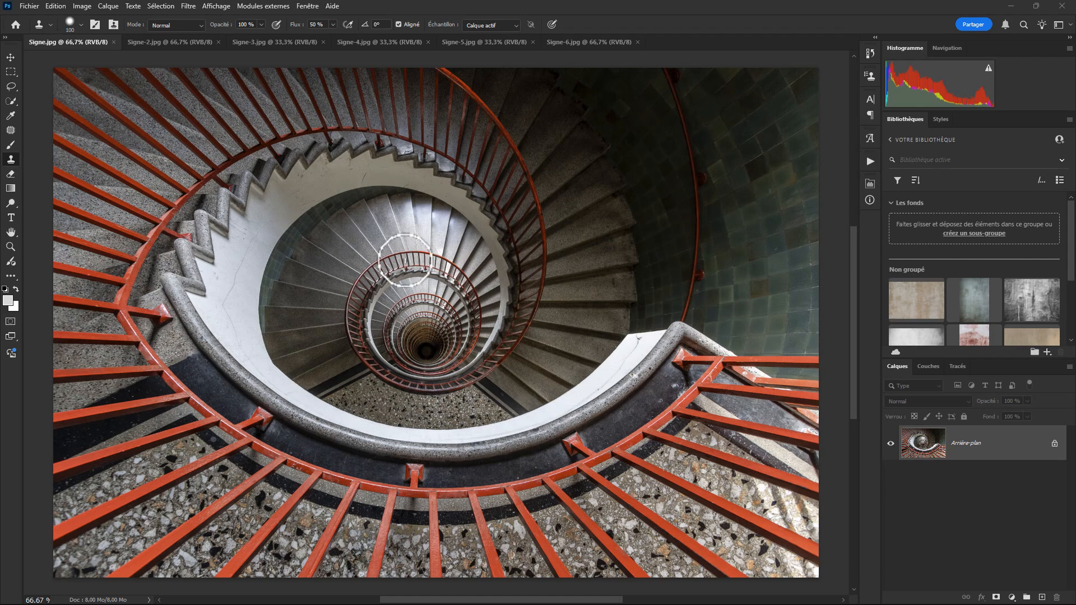
- Look through the open images from Signe-2.jpg to Signe-6.jpg and return to Signe.jpg
click(170, 43)
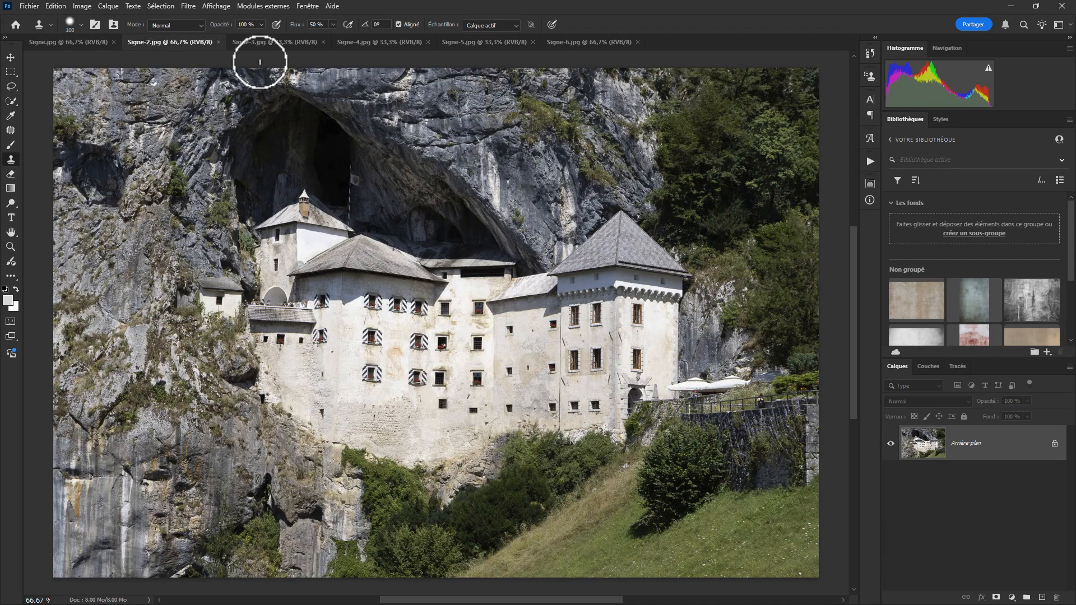
click(276, 41)
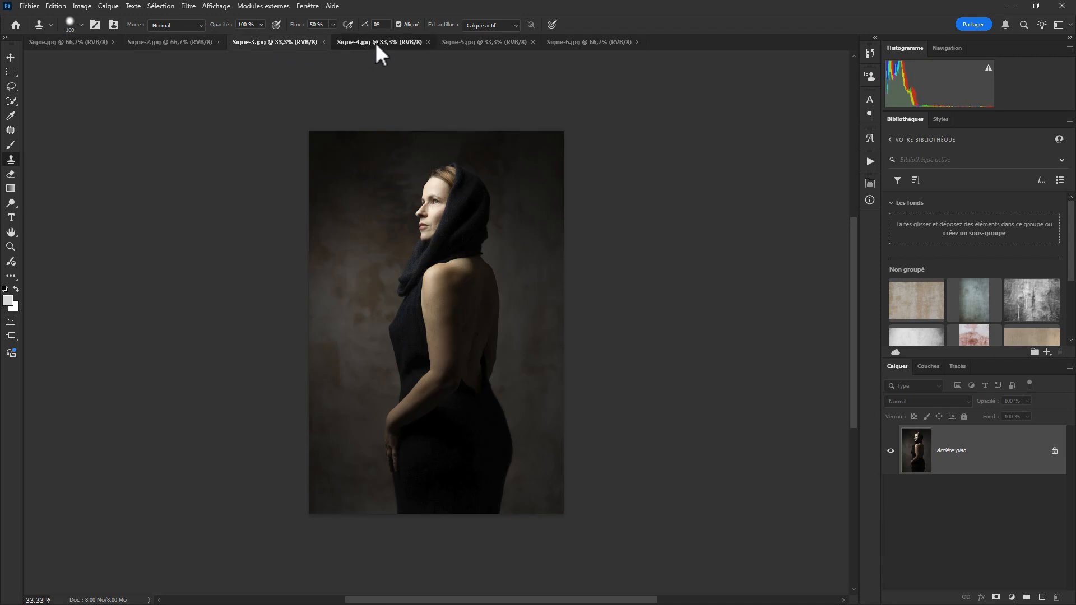
click(376, 42)
click(482, 44)
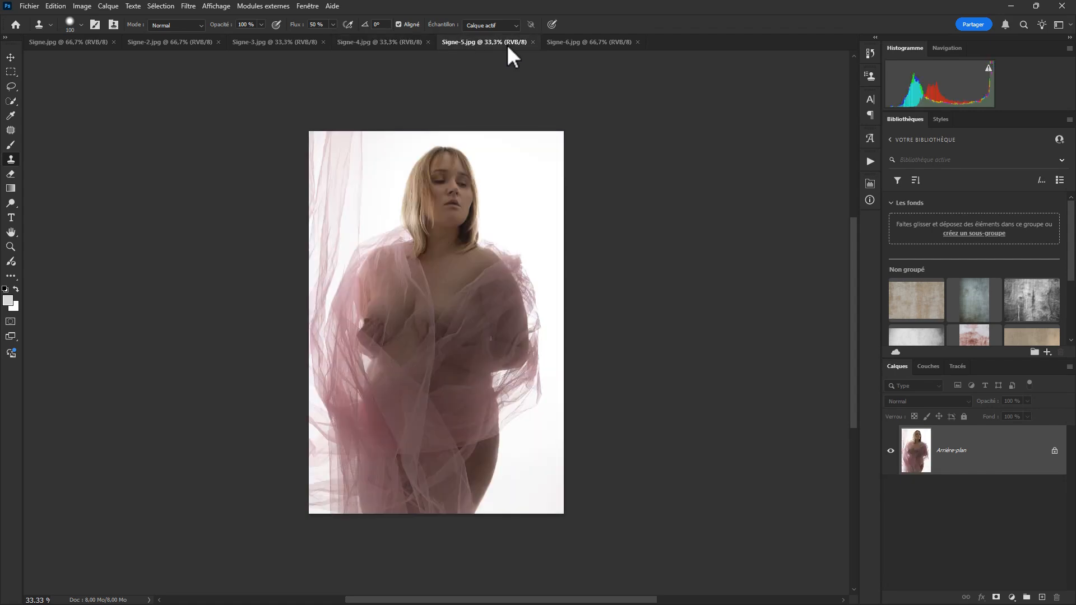
click(576, 42)
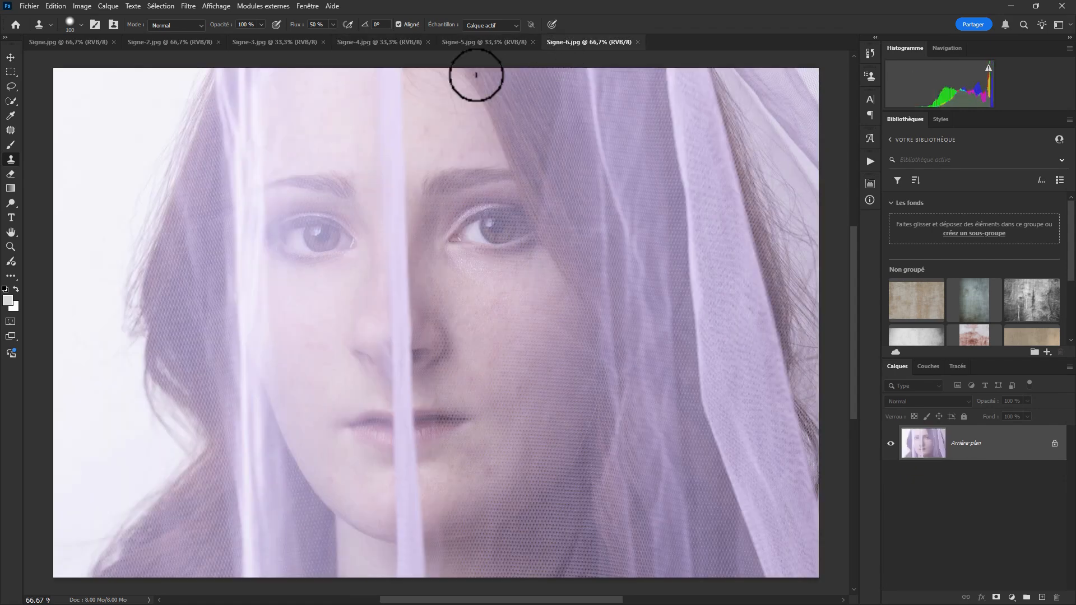
click(80, 43)
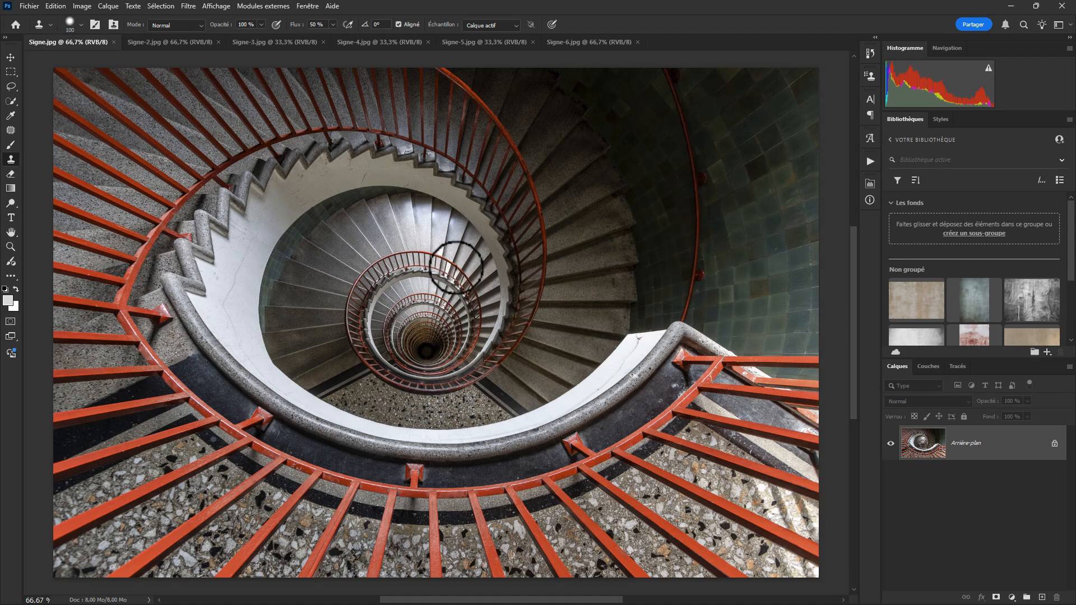
- Switch to Lightroom Classic, select all six photos in the quick collection and open their export settings
key(alt+Tab)
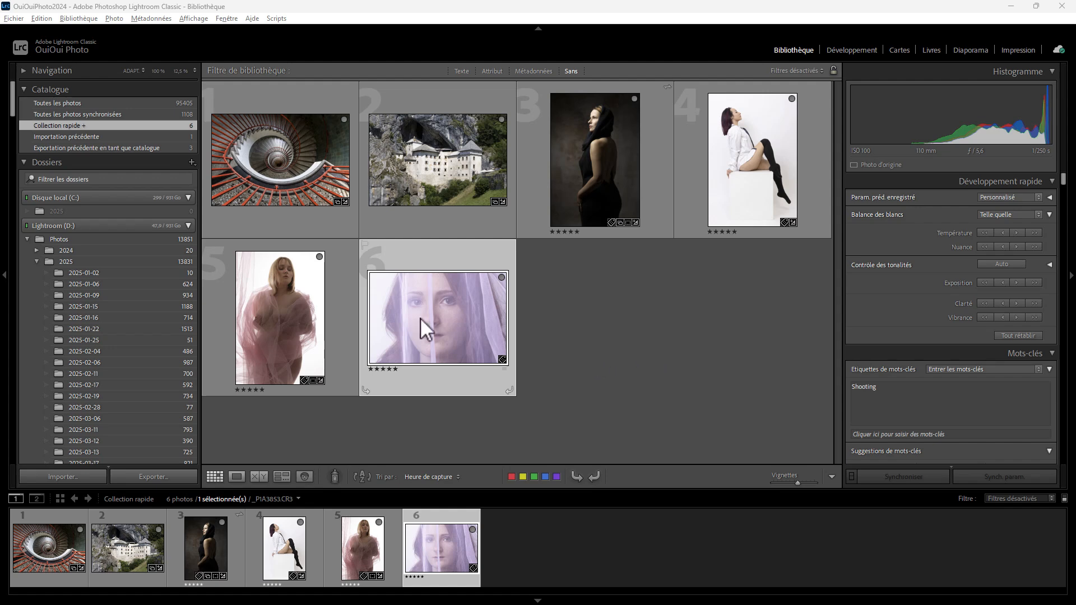
click(268, 190)
key(ctrl+a)
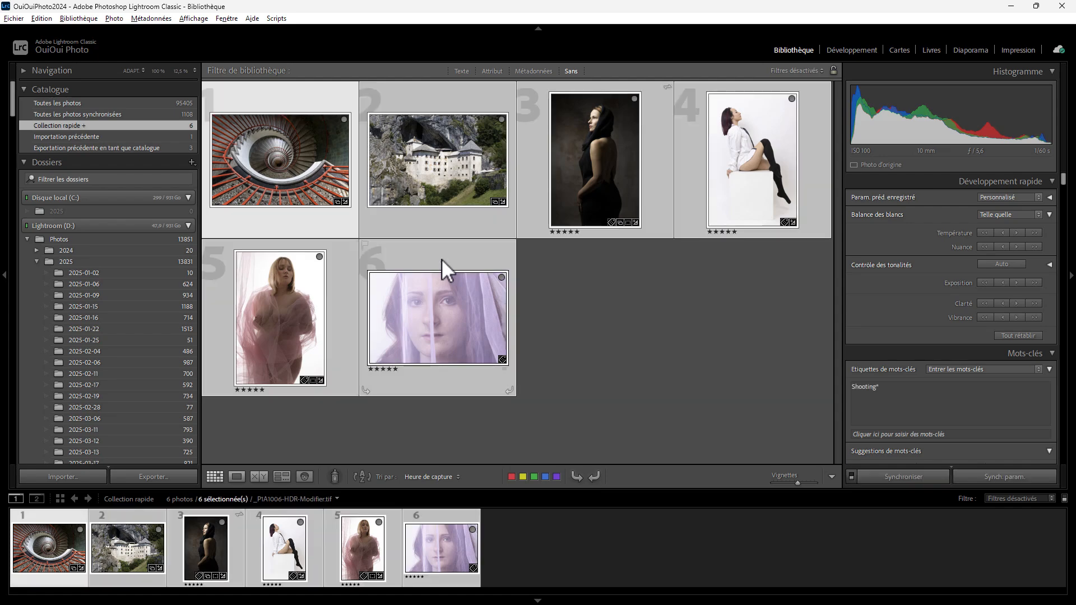
right_click(442, 259)
mouse_move(495, 548)
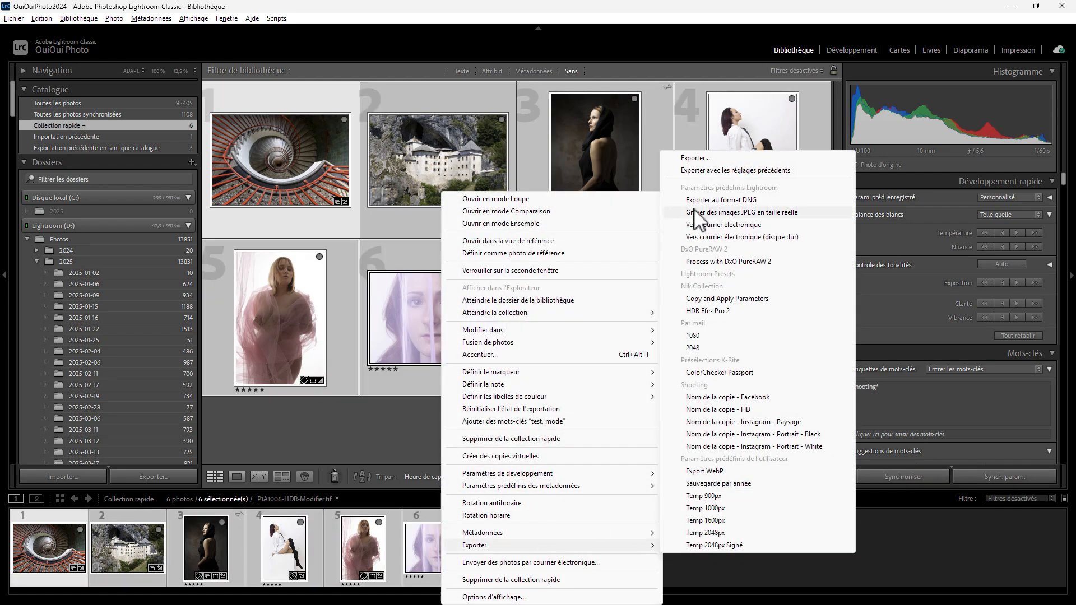
click(694, 159)
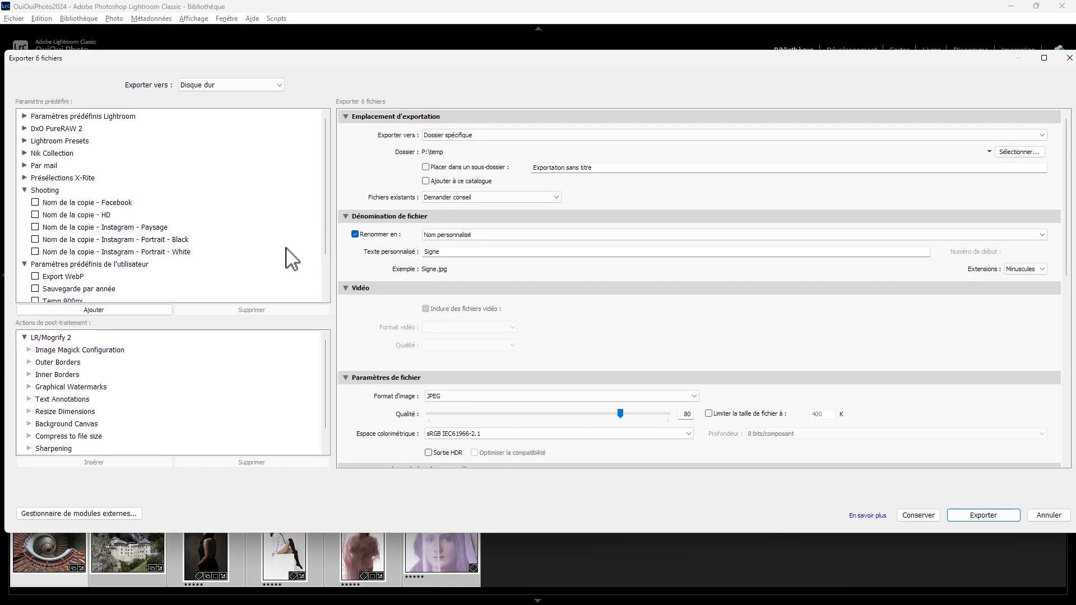
- Load the Temp 2048px export preset and set the custom file name text to PasSigne
drag(325, 248, 329, 288)
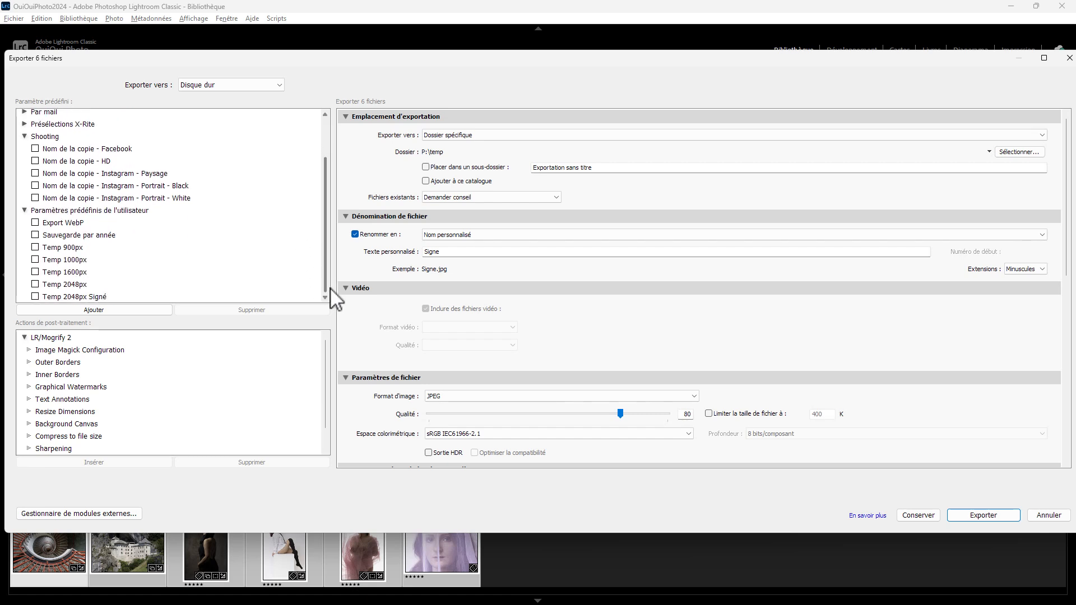
click(89, 284)
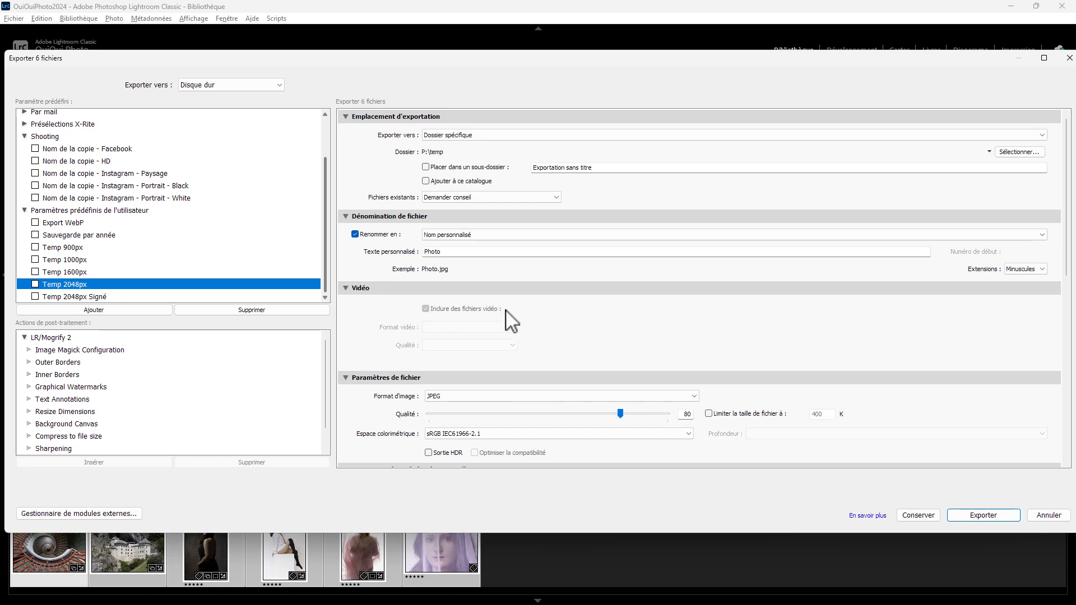
click(452, 251)
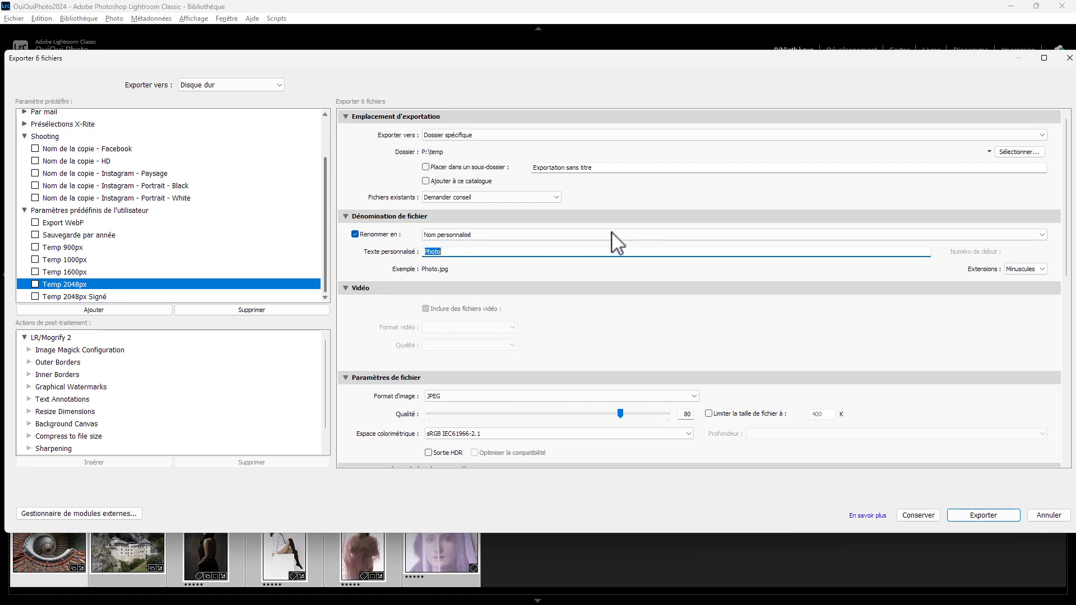
text(PasSigne)
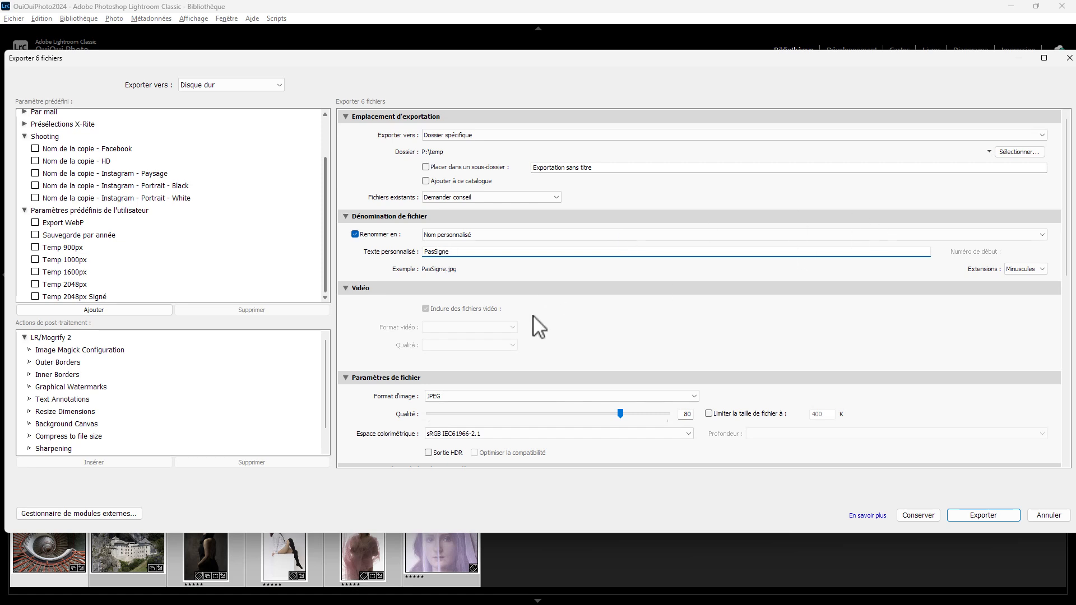
- Set the output sharpening to Ecran and export the six photos
scroll(535, 323, down, 10)
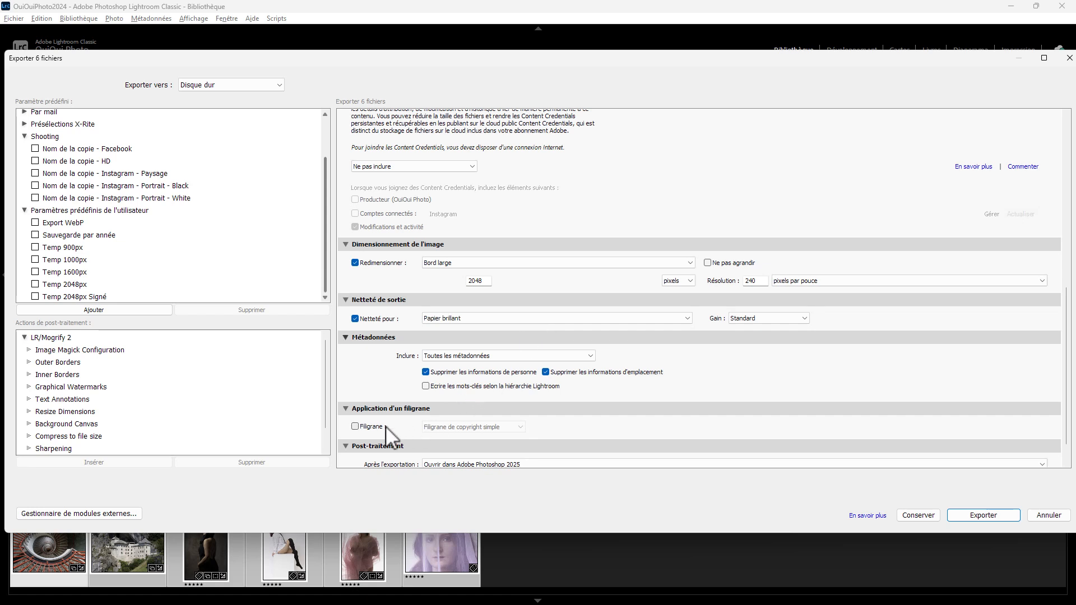
click(443, 318)
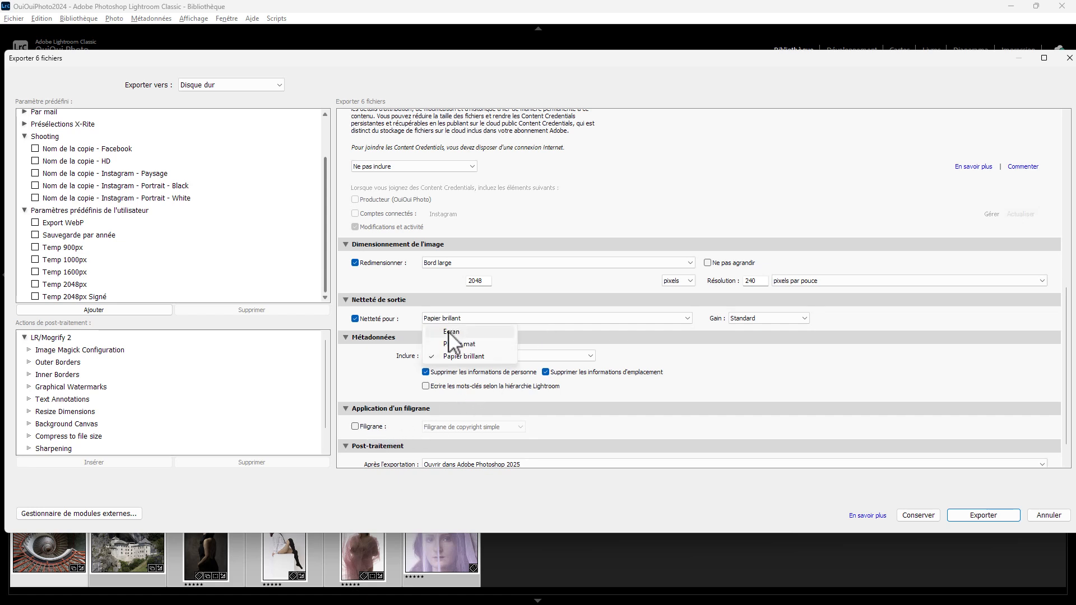
click(450, 331)
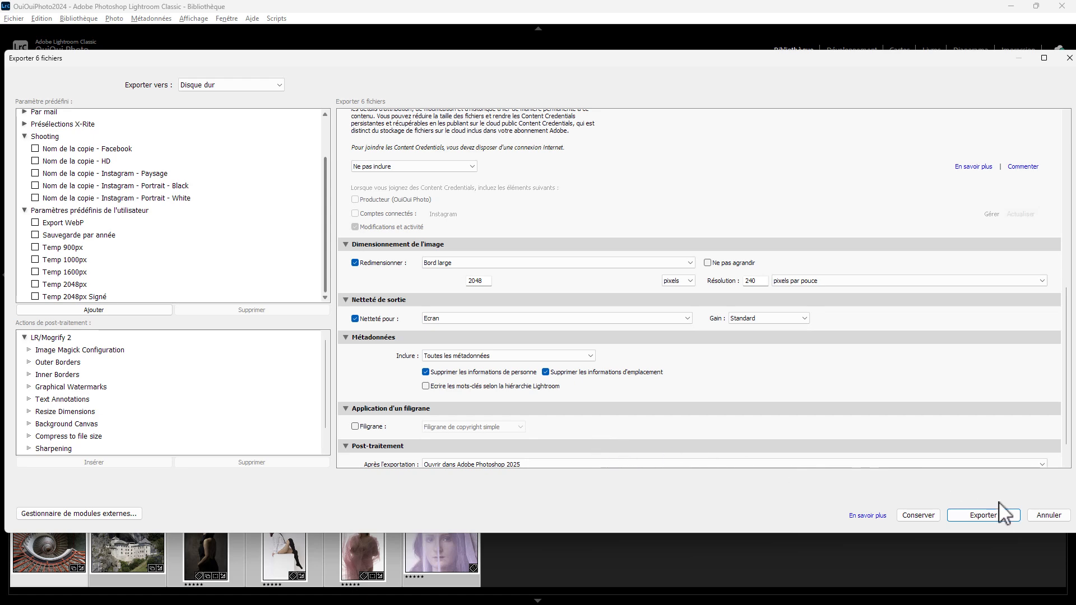
click(980, 516)
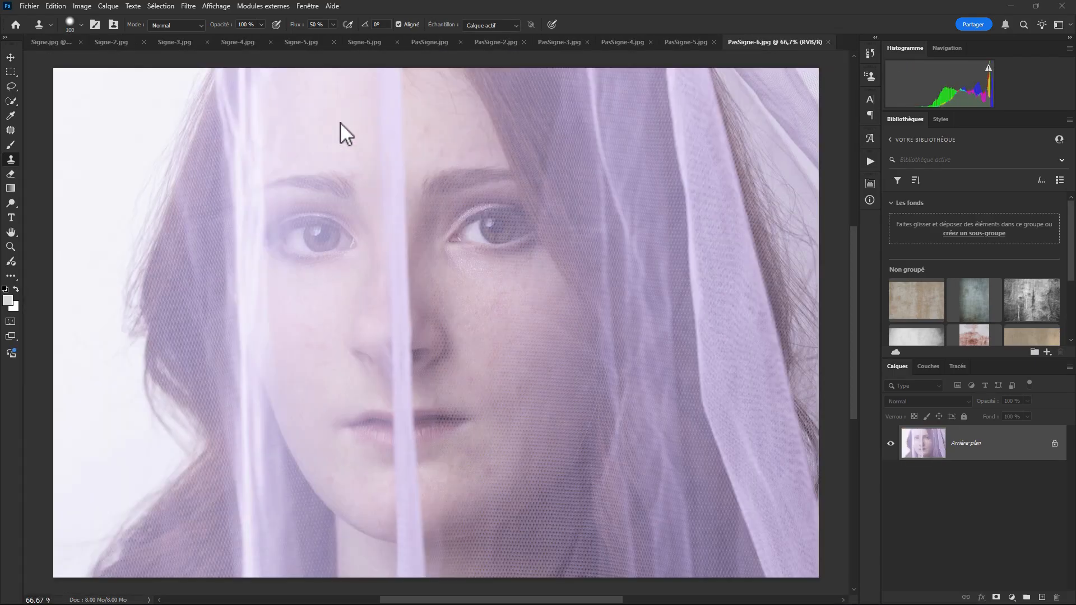
- Copy the entire PasSigne.jpg image and paste it as a new layer into Signe.jpg
click(46, 42)
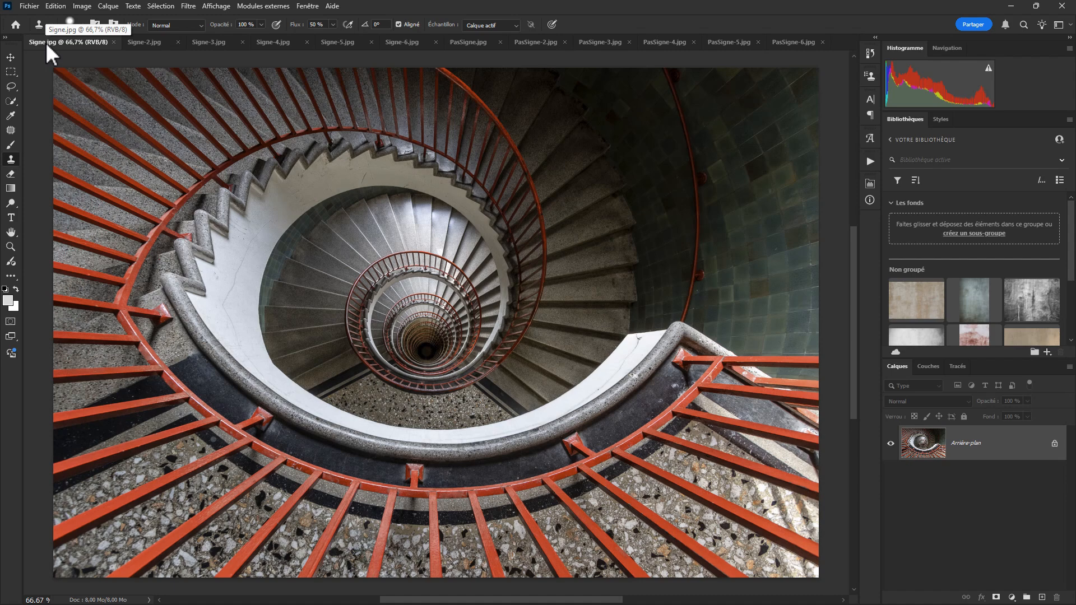
click(459, 45)
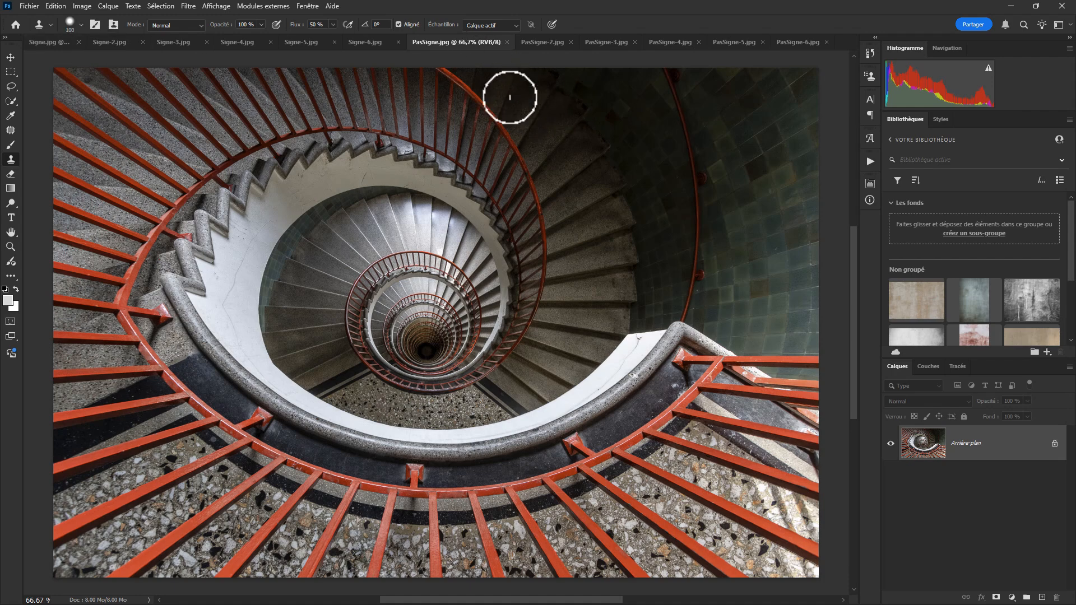
click(161, 6)
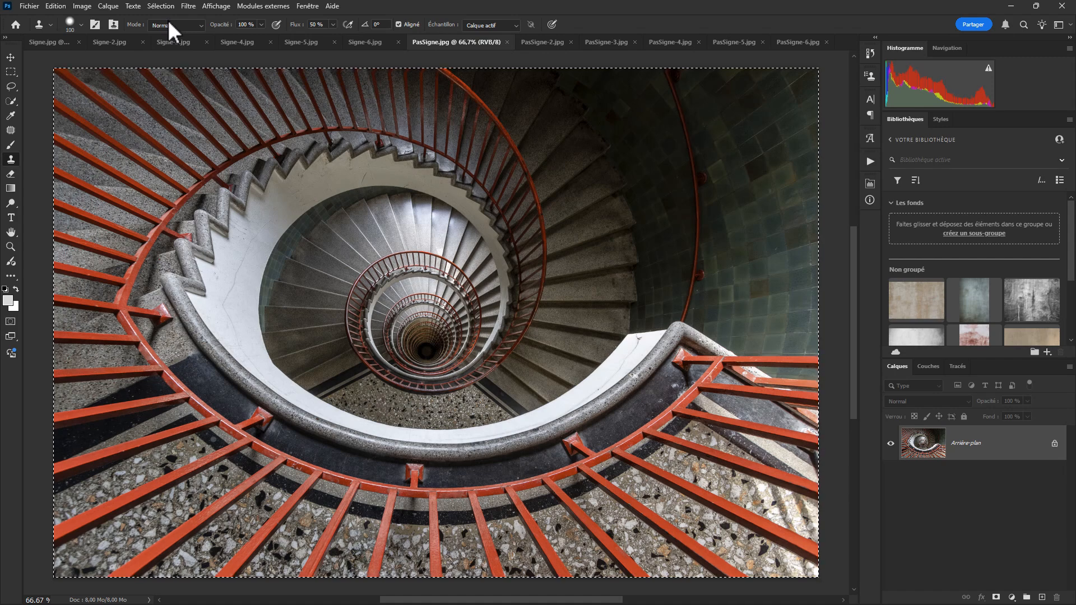
click(45, 43)
key(ctrl+v)
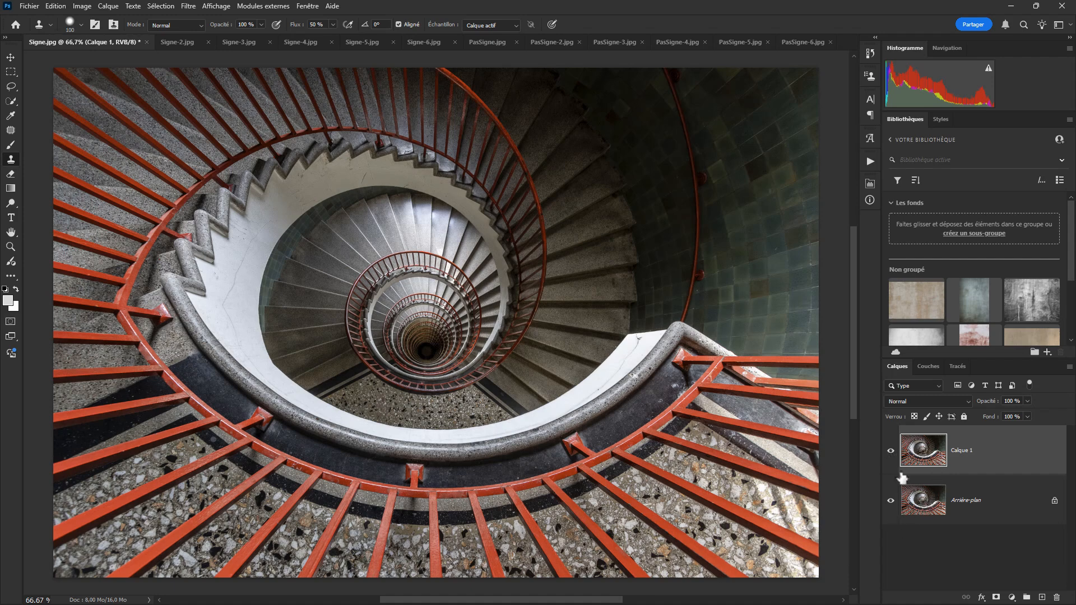
- Toggle the visibility of the pasted layer repeatedly to compare the unsigned image with the signed background
click(891, 452)
click(892, 454)
click(892, 454)
click(891, 454)
click(892, 454)
click(892, 455)
click(891, 455)
click(892, 455)
click(892, 455)
click(891, 455)
click(892, 455)
click(891, 455)
click(891, 455)
click(892, 455)
- Set the pasted layer's blend mode to Différence and add a Niveaux adjustment layer with the white input level at 2
click(941, 403)
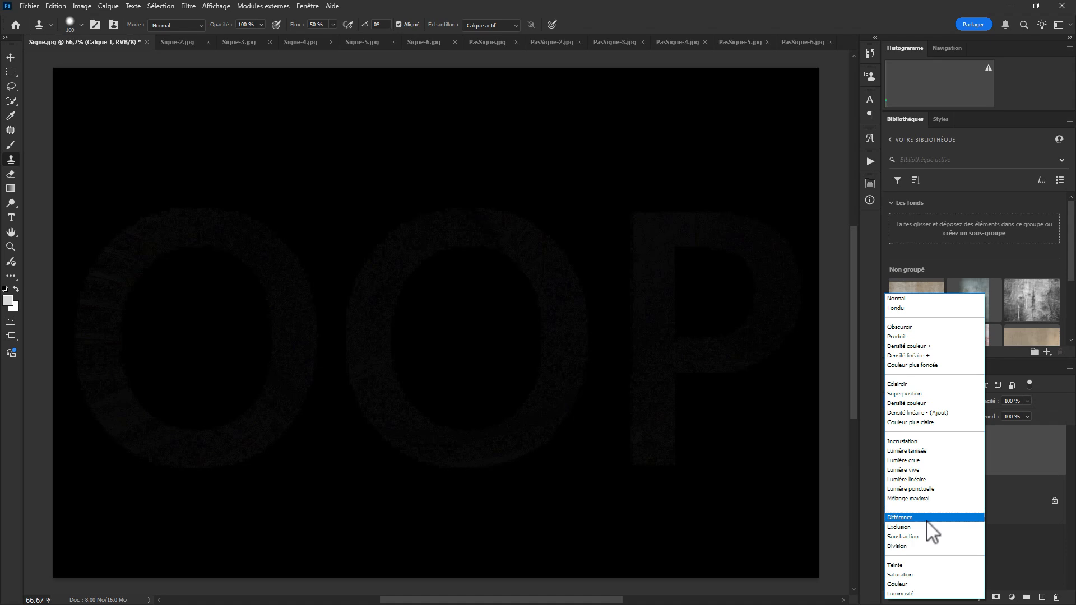
click(928, 518)
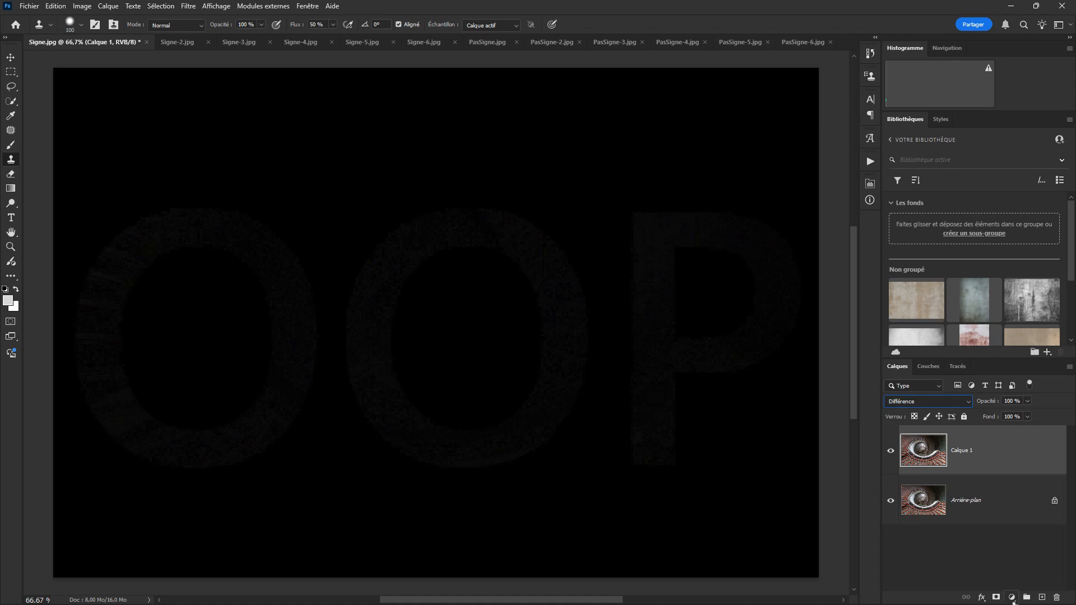
click(1012, 598)
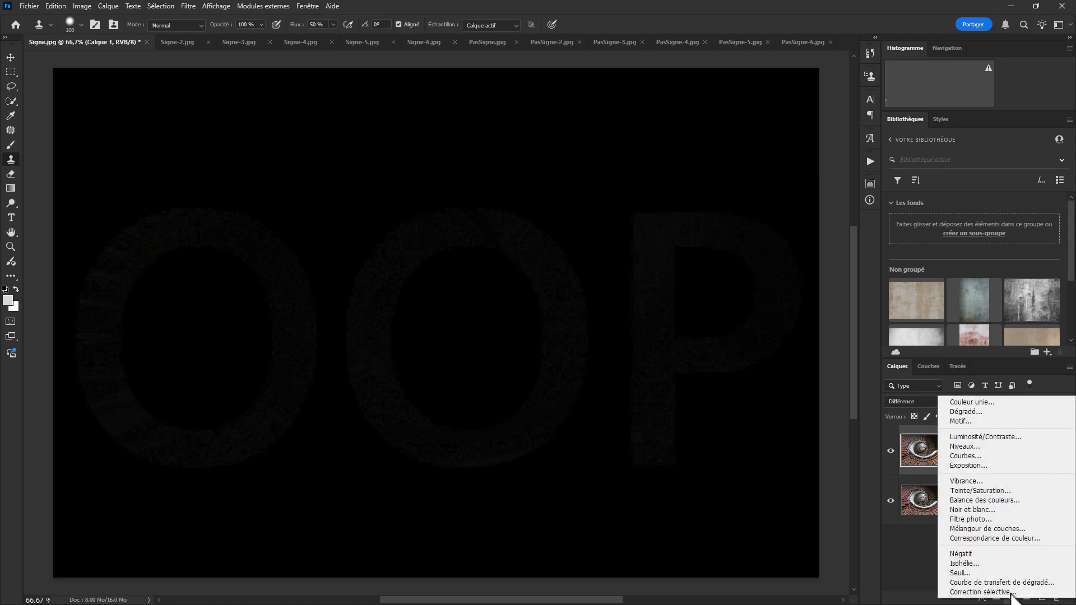
click(979, 446)
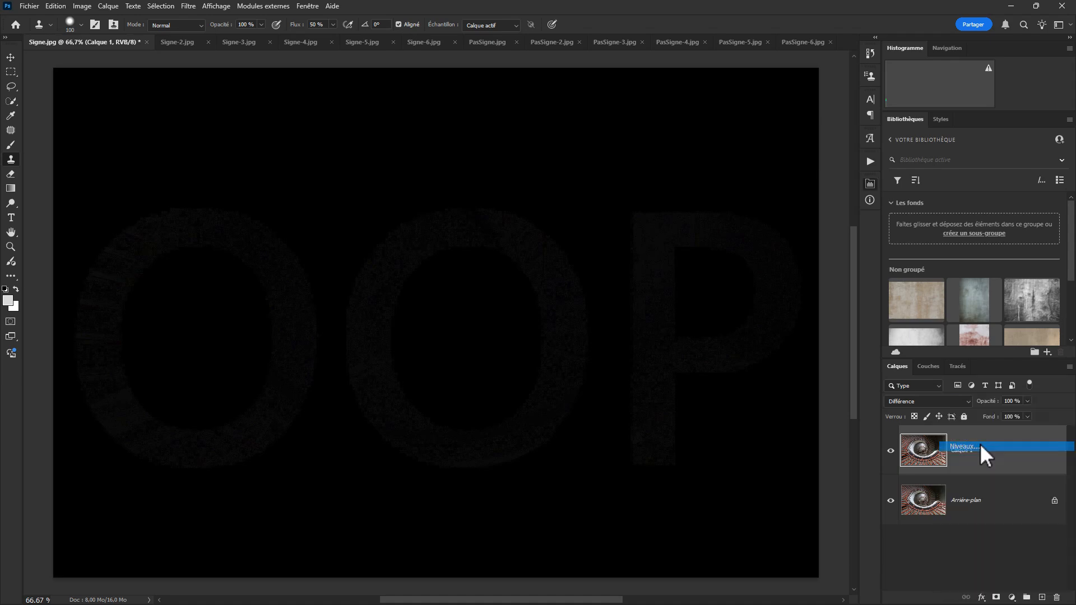
drag(843, 297, 716, 297)
drag(796, 174, 796, 440)
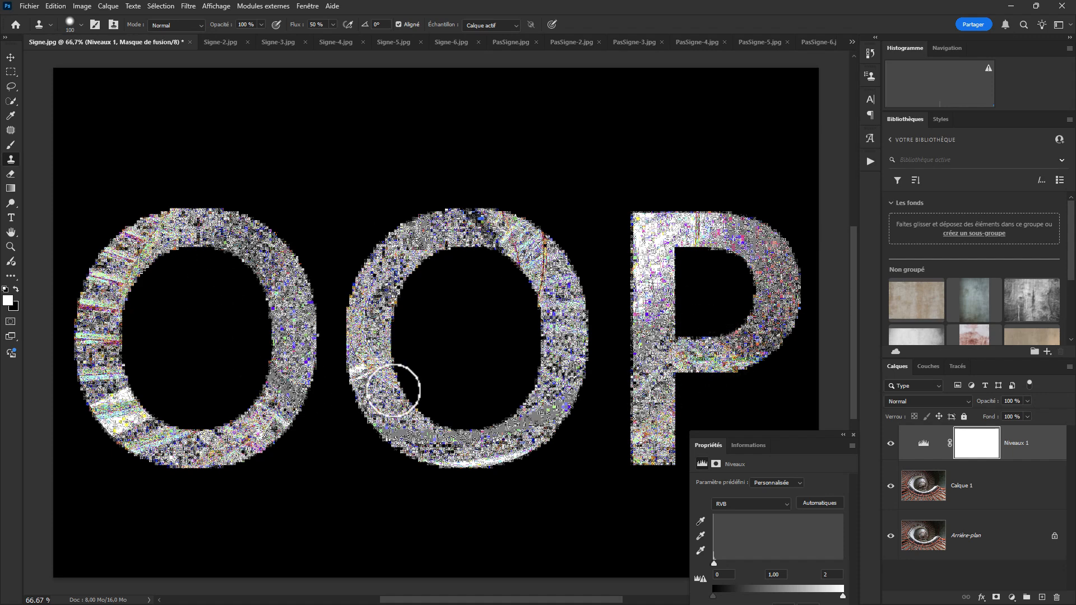
- Hide the Niveaux adjustment layer and set the blend mode of Calque 1 to Normal
click(890, 444)
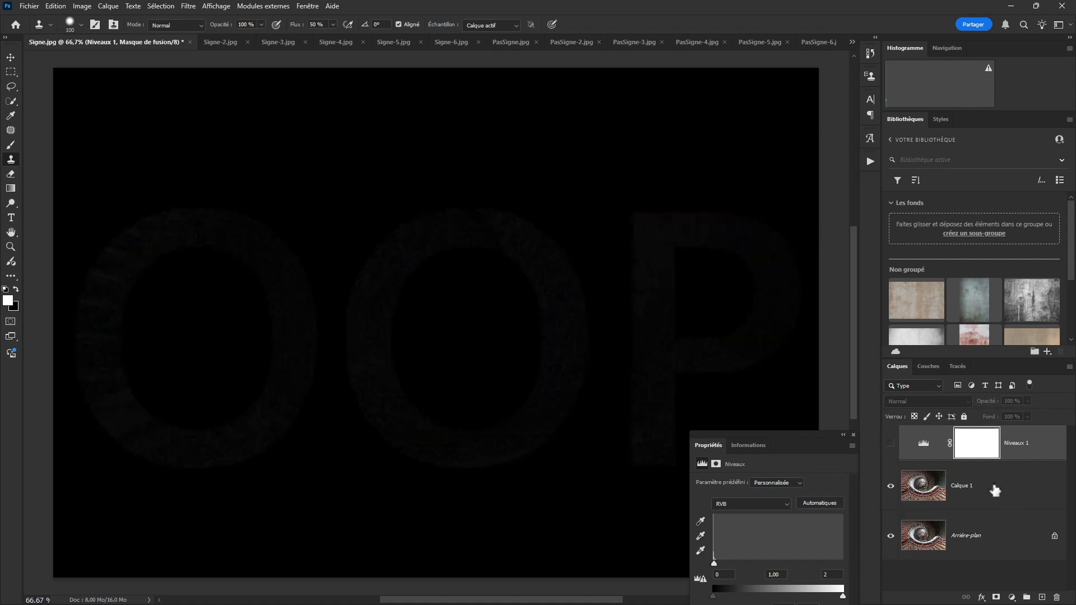
click(994, 490)
click(922, 400)
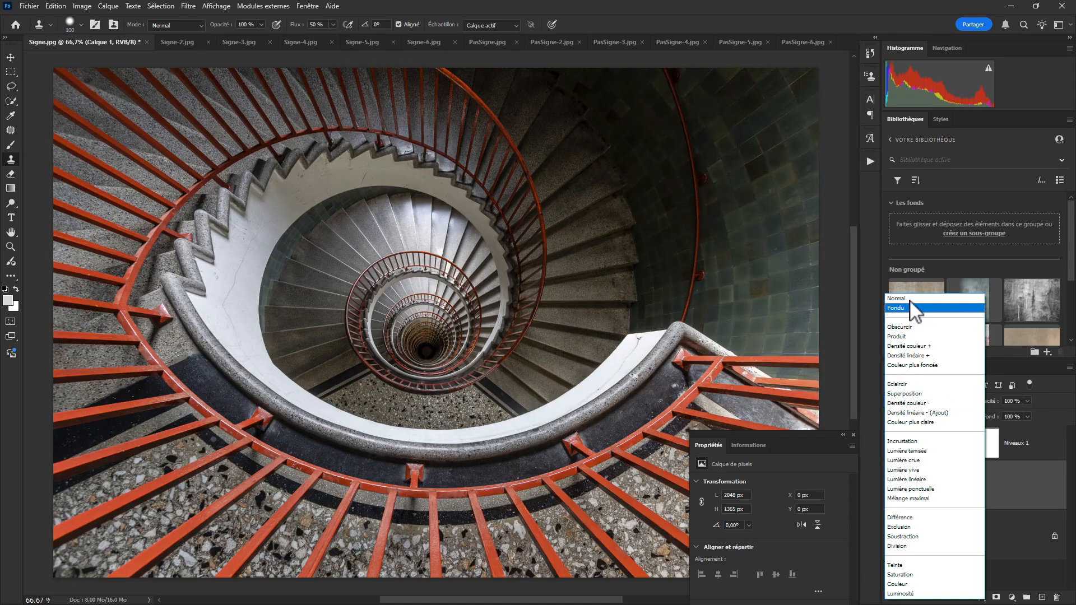
click(908, 295)
- Compare Calque 1 with the background again by switching its visibility off and on, without the Niveaux adjustment
click(892, 487)
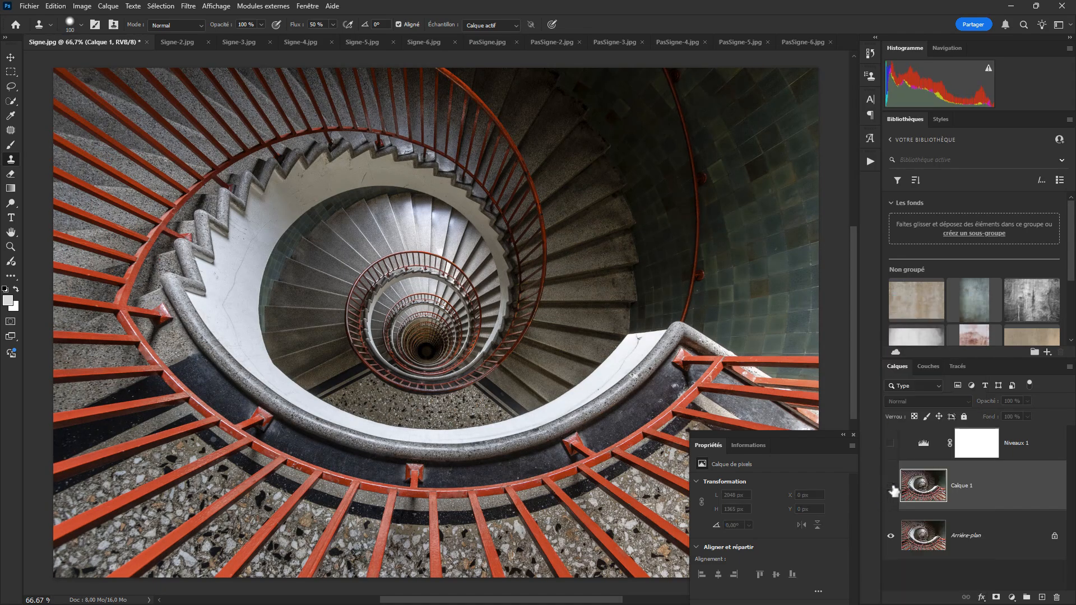
click(892, 487)
click(892, 487)
click(891, 487)
click(892, 487)
click(892, 487)
click(891, 487)
click(892, 487)
click(892, 487)
click(892, 487)
- Set Calque 1 back to the Différence blend mode and show the Niveaux adjustment layer again
click(926, 402)
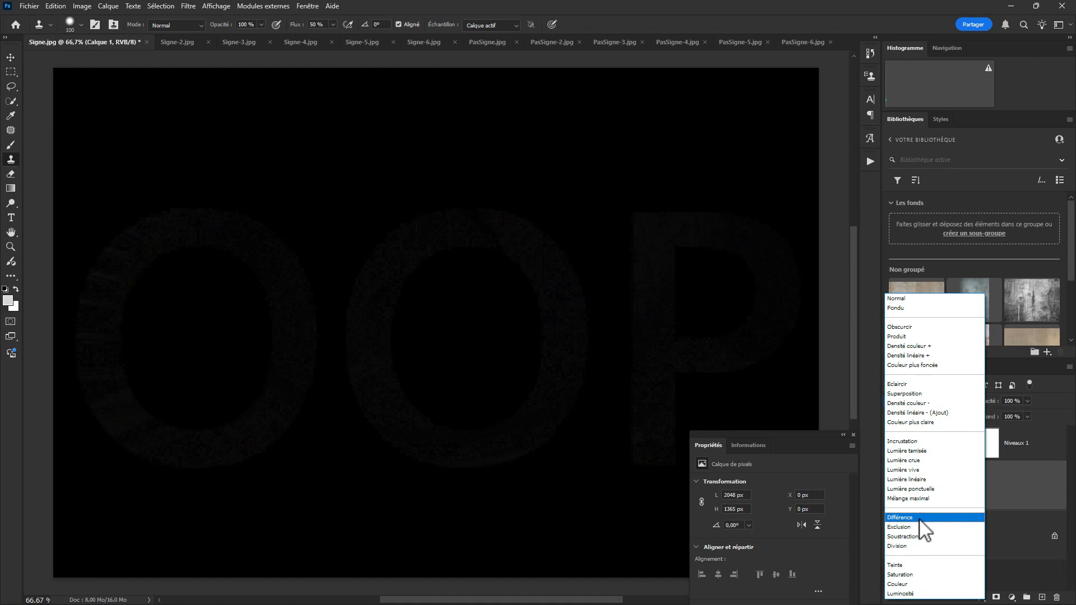
click(919, 517)
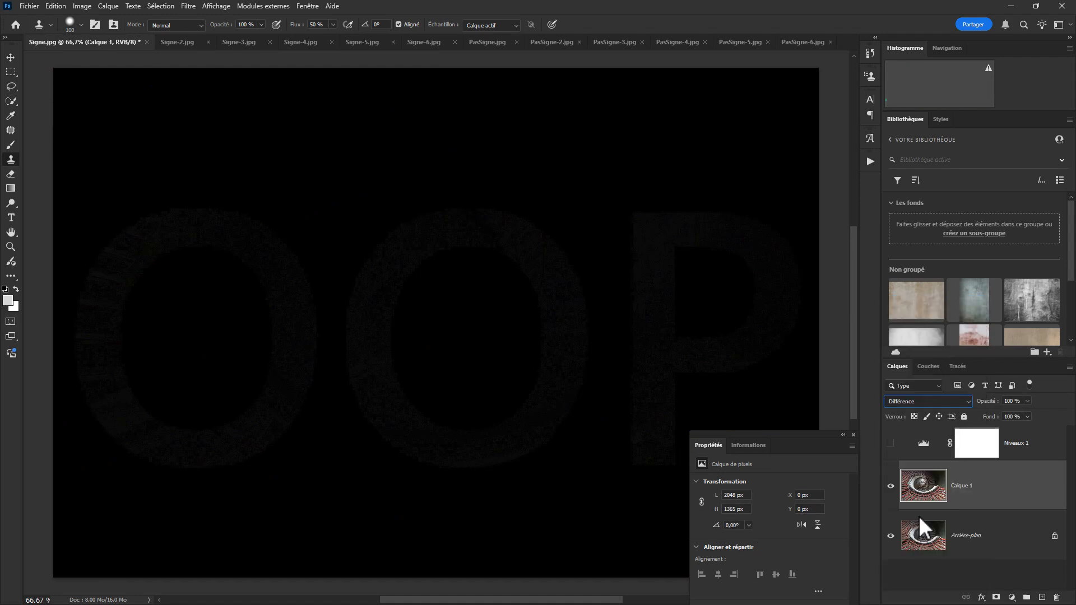
click(890, 444)
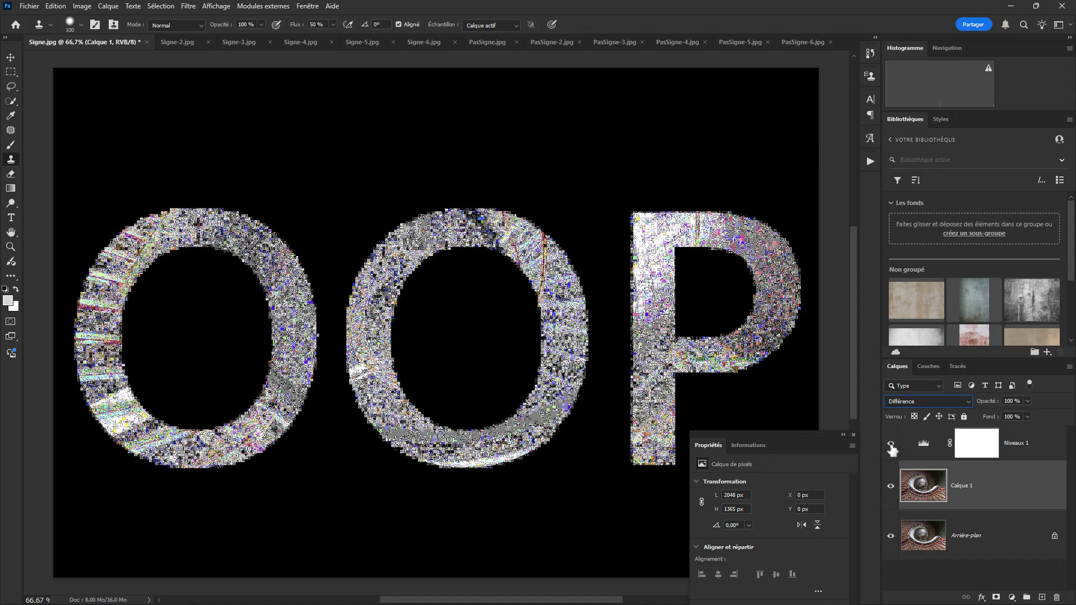
- Raise the white input level of the Niveaux 1 adjustment layer and bring it back to 2
click(974, 451)
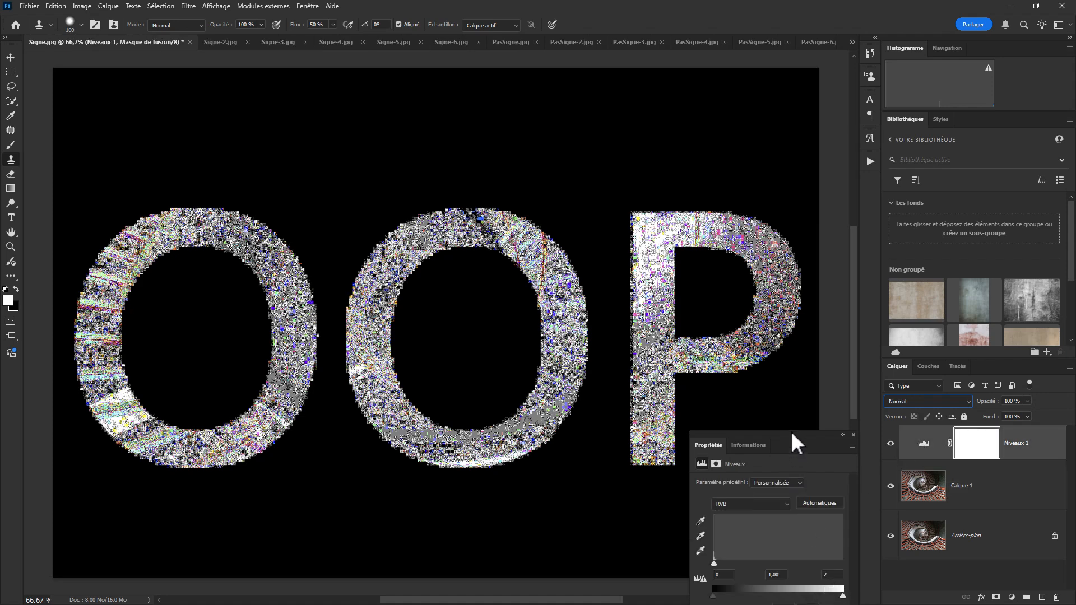
drag(788, 432, 805, 327)
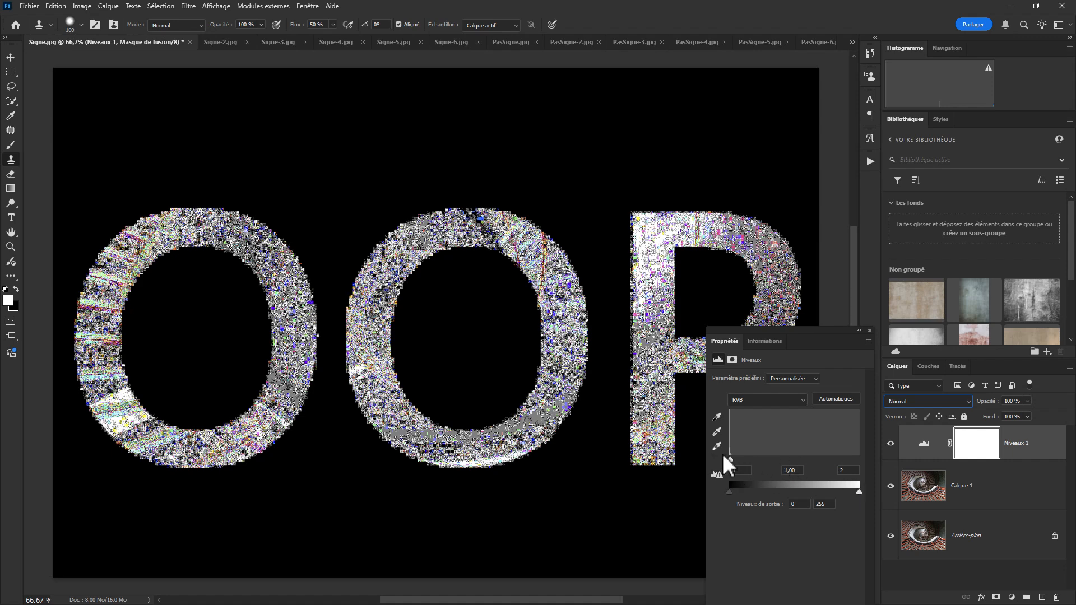
drag(729, 458, 849, 465)
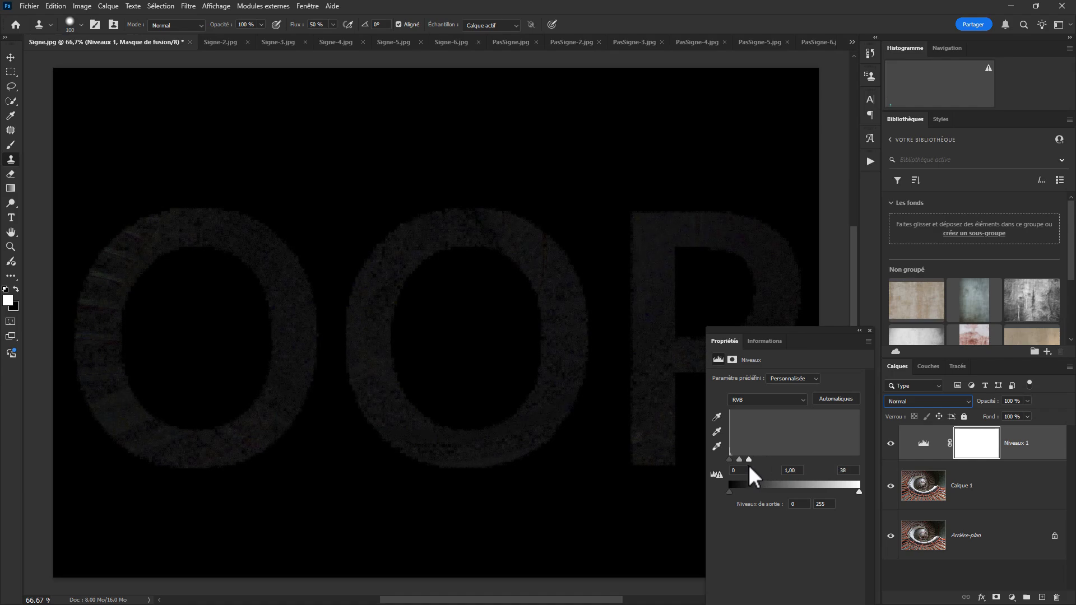
drag(748, 465, 730, 464)
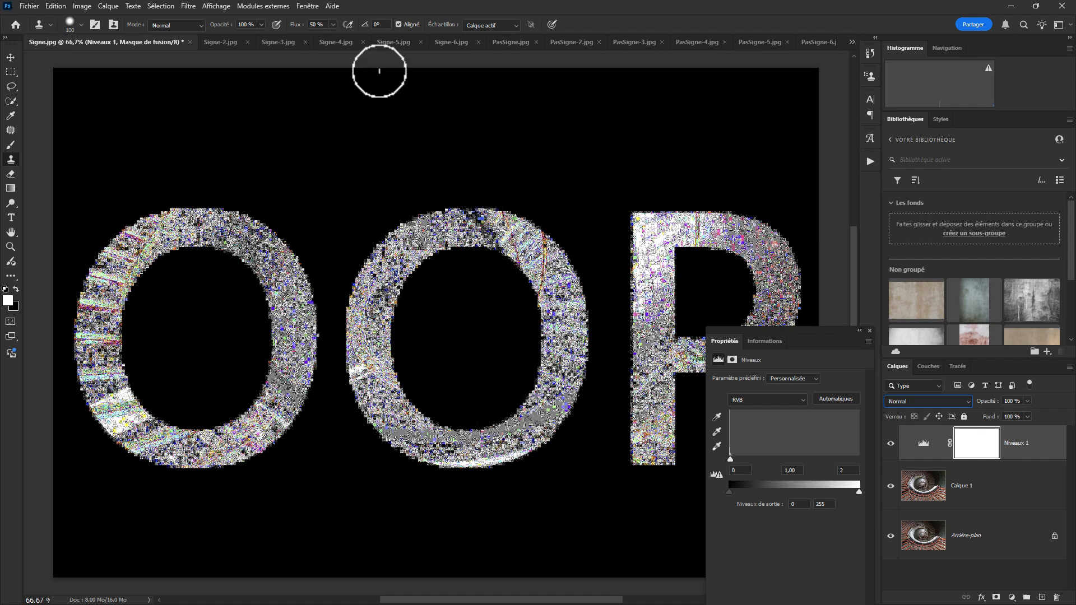
- Copy the entire PasSigne-4.jpg image and paste it as a new layer in Signe-4.jpg
click(338, 42)
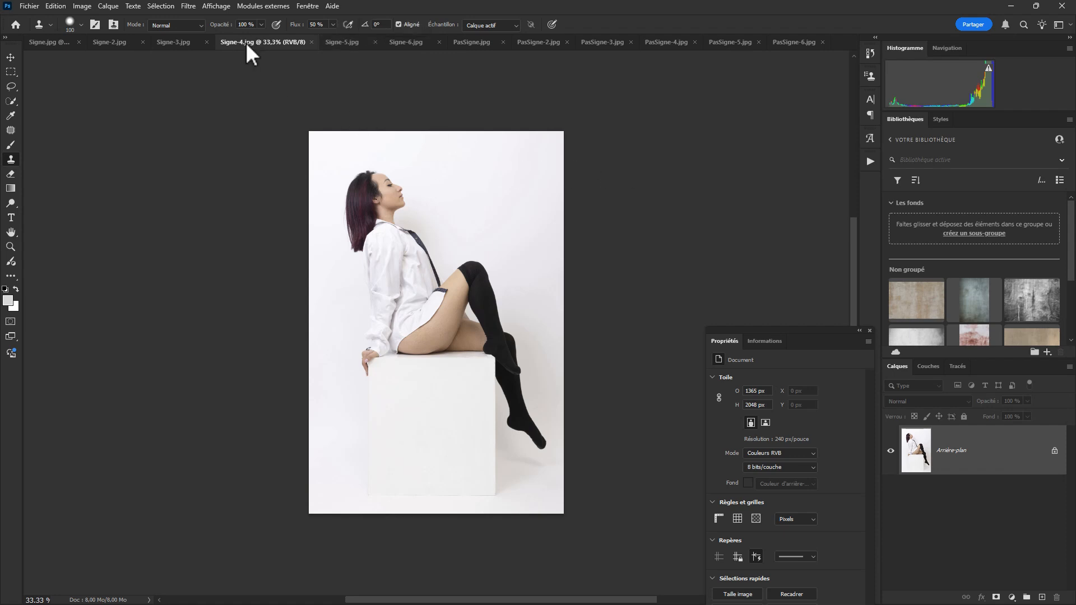
click(673, 45)
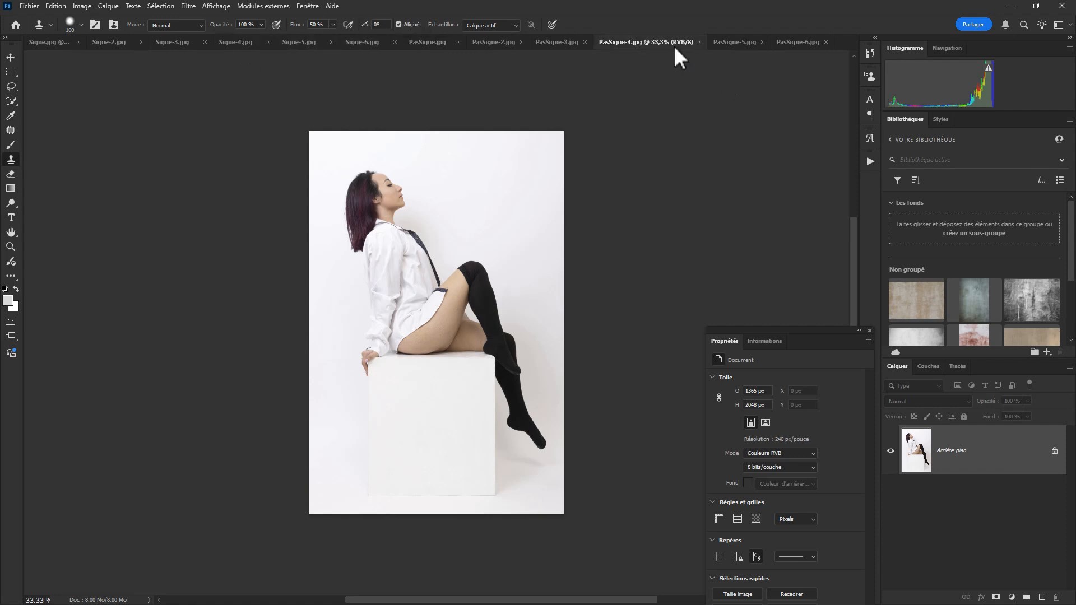
click(169, 5)
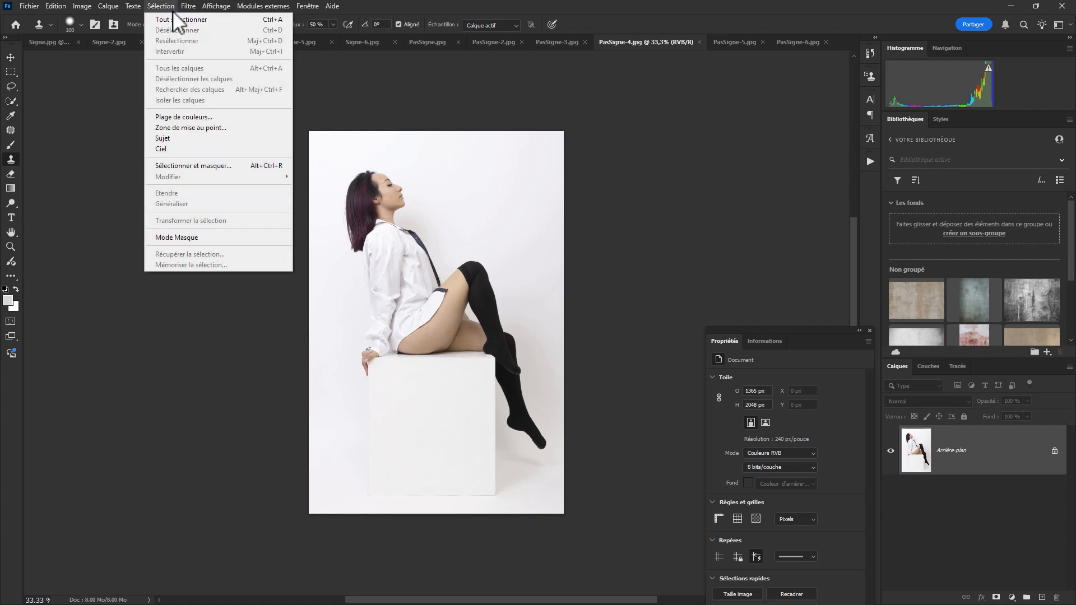
click(179, 15)
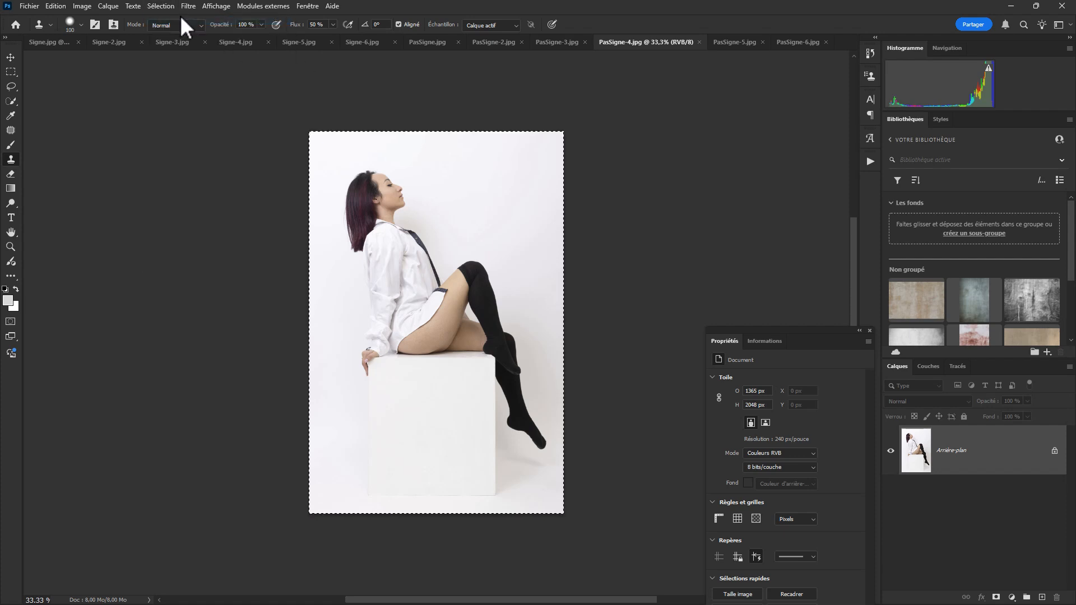
click(239, 46)
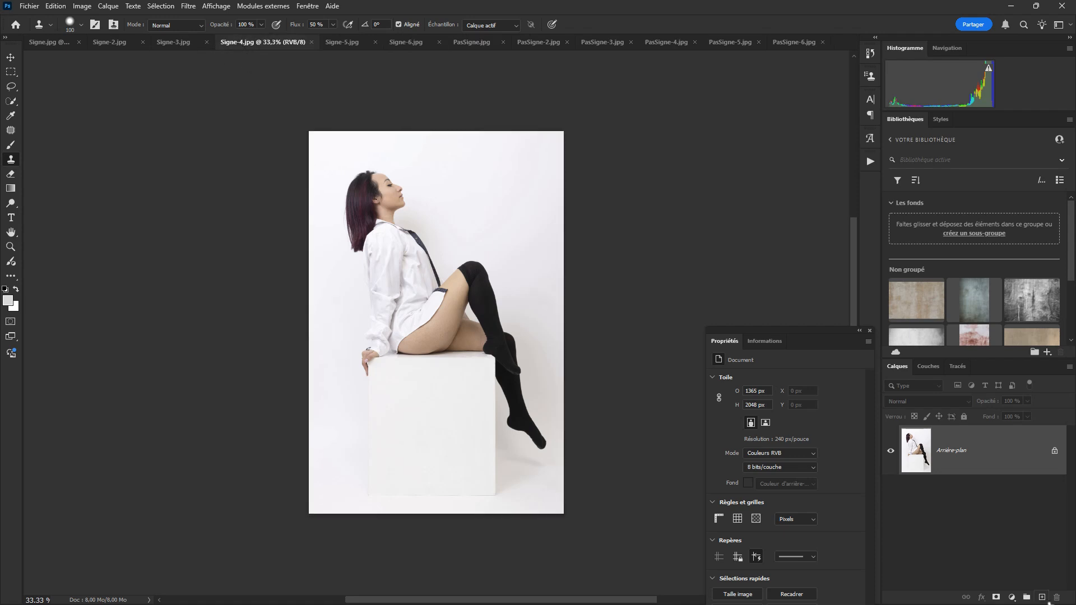
key(ctrl+v)
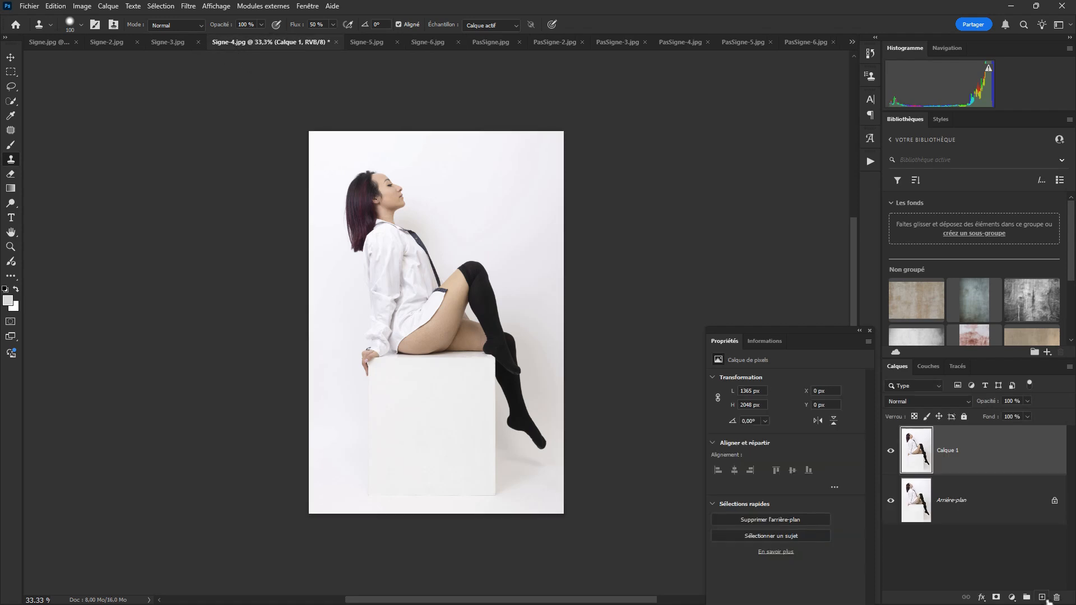
- Set the pasted layer in Signe-4.jpg to Différence and add a Niveaux adjustment layer with a lowered white input level
click(942, 401)
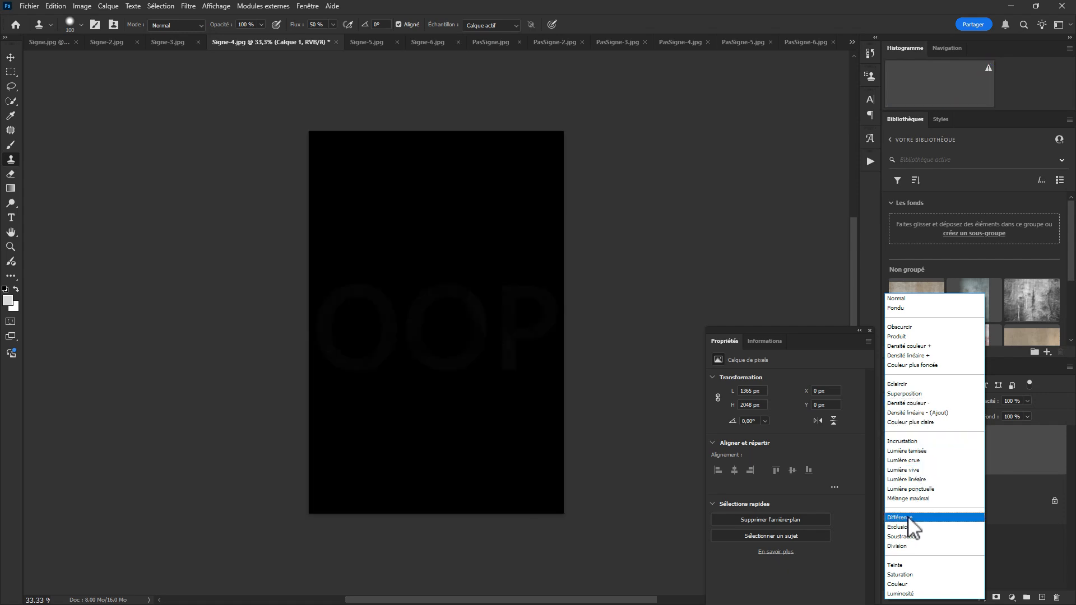
click(907, 516)
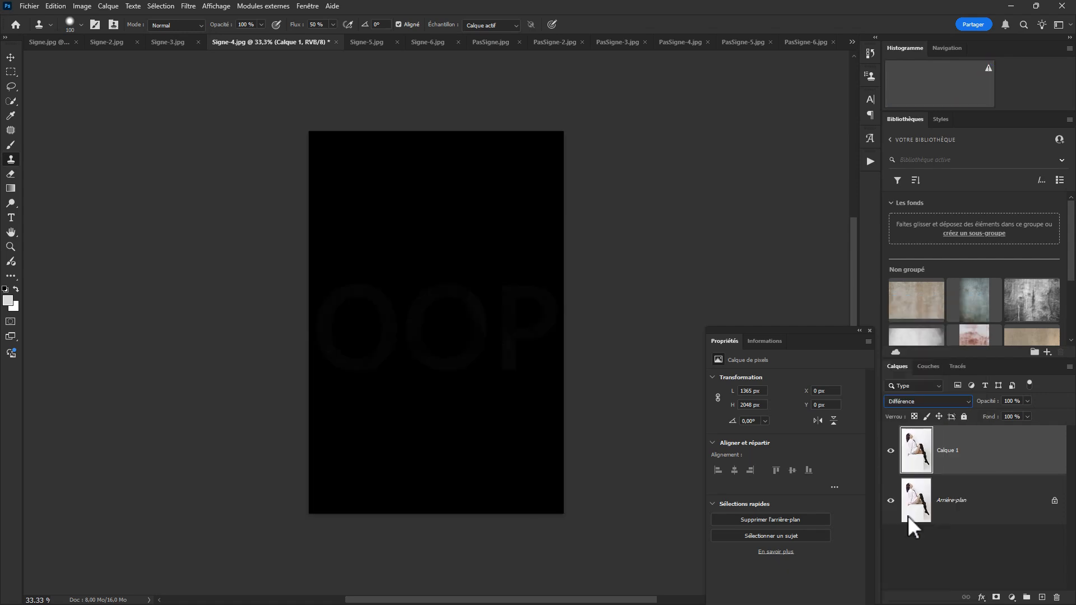
click(1012, 598)
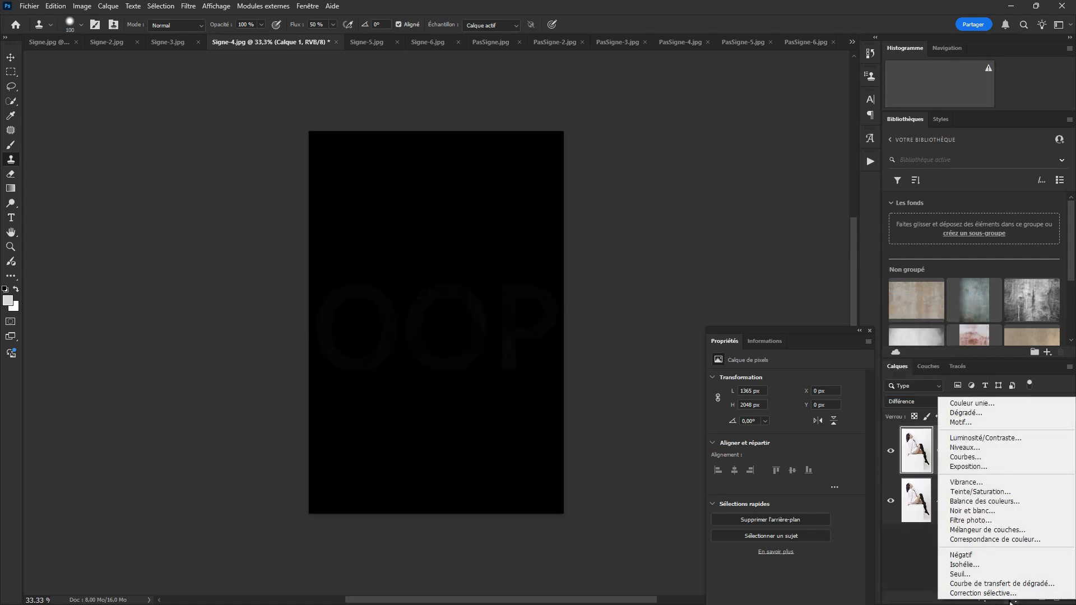
click(973, 448)
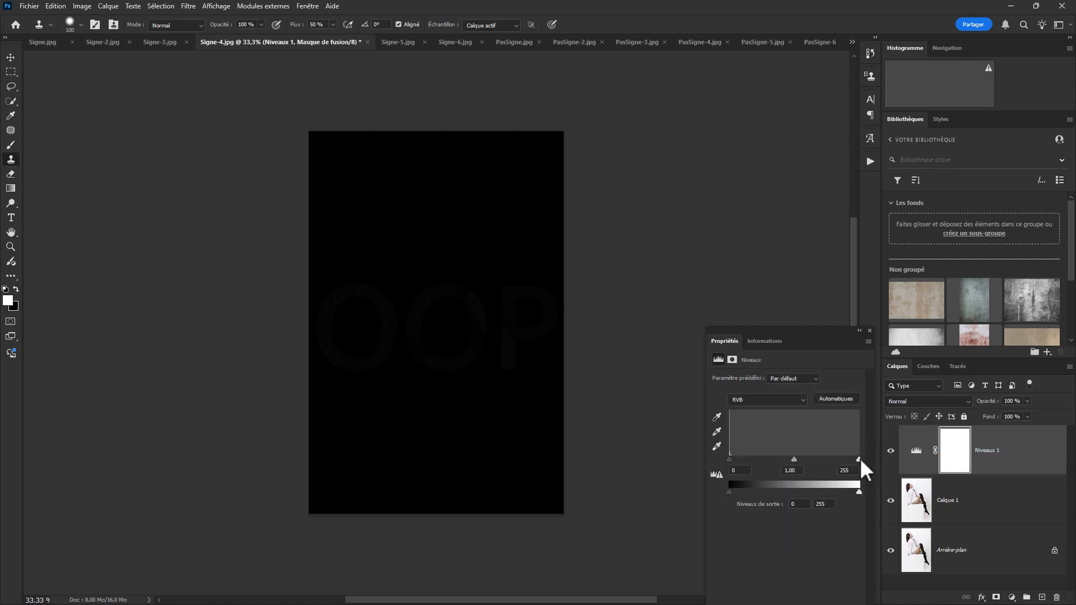
mouse_move(859, 459)
mouse_down()
mouse_move(730, 459)
mouse_move(878, 463)
mouse_up()
drag(859, 459, 787, 462)
- Resize the Signe-3.jpg image proportionally to a height of 1024 pixels
click(156, 43)
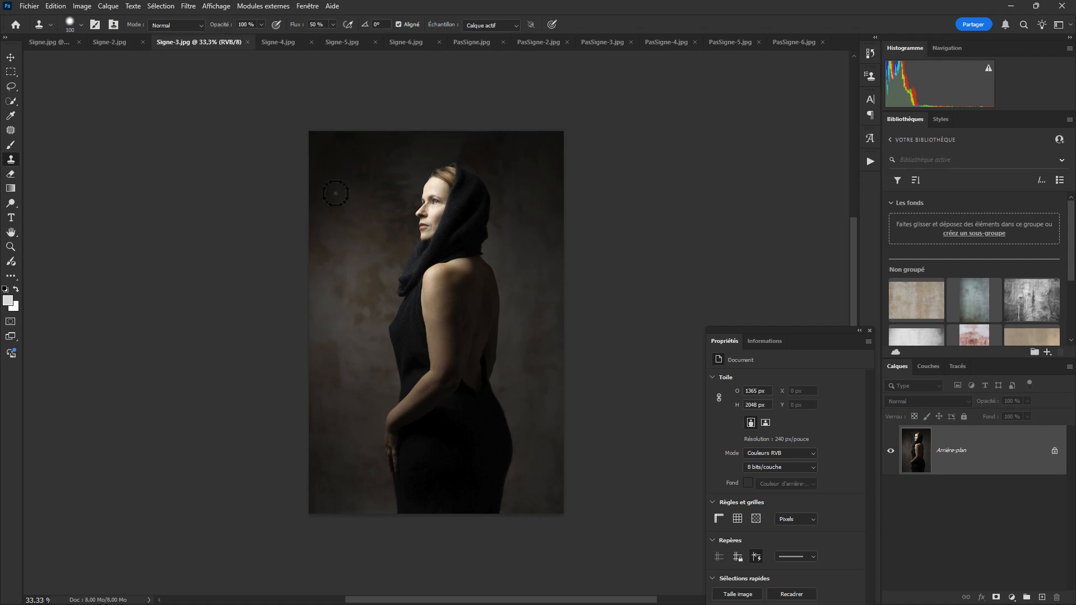
click(83, 5)
mouse_move(99, 38)
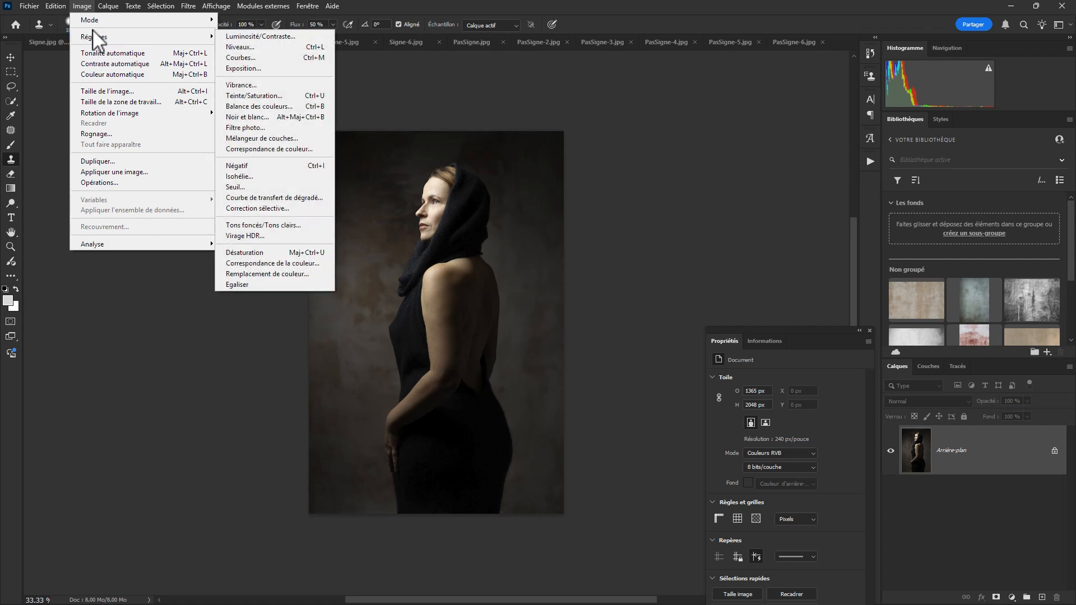
click(104, 90)
click(528, 262)
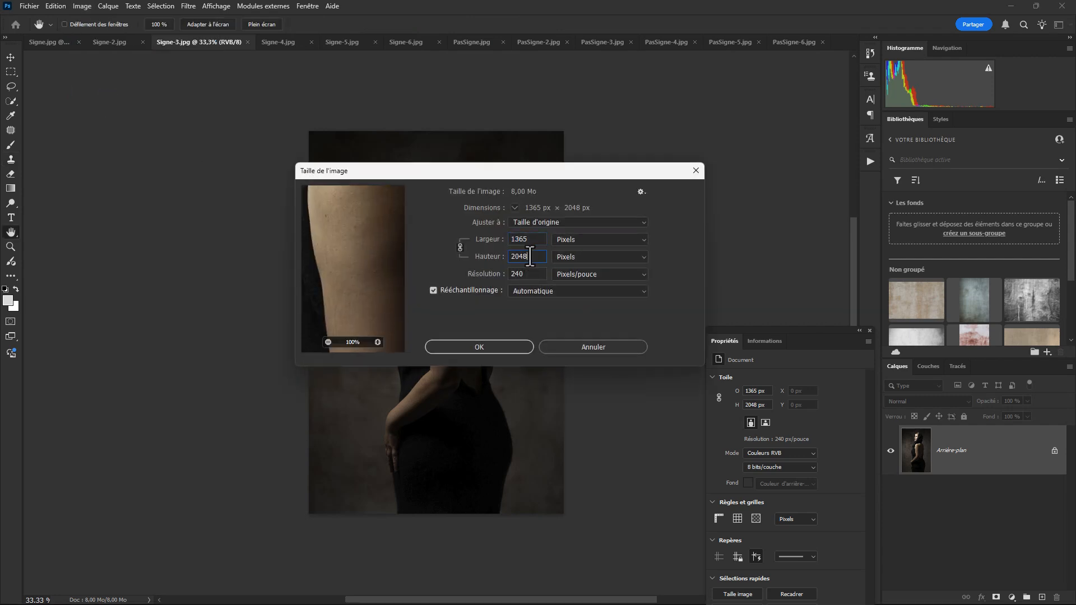
text(1024)
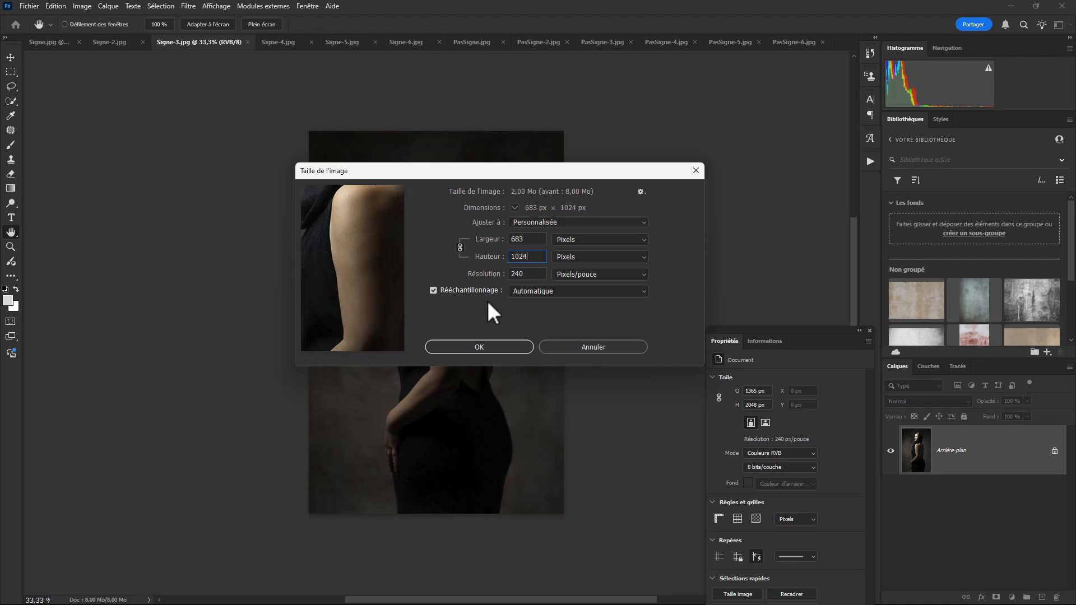
click(499, 345)
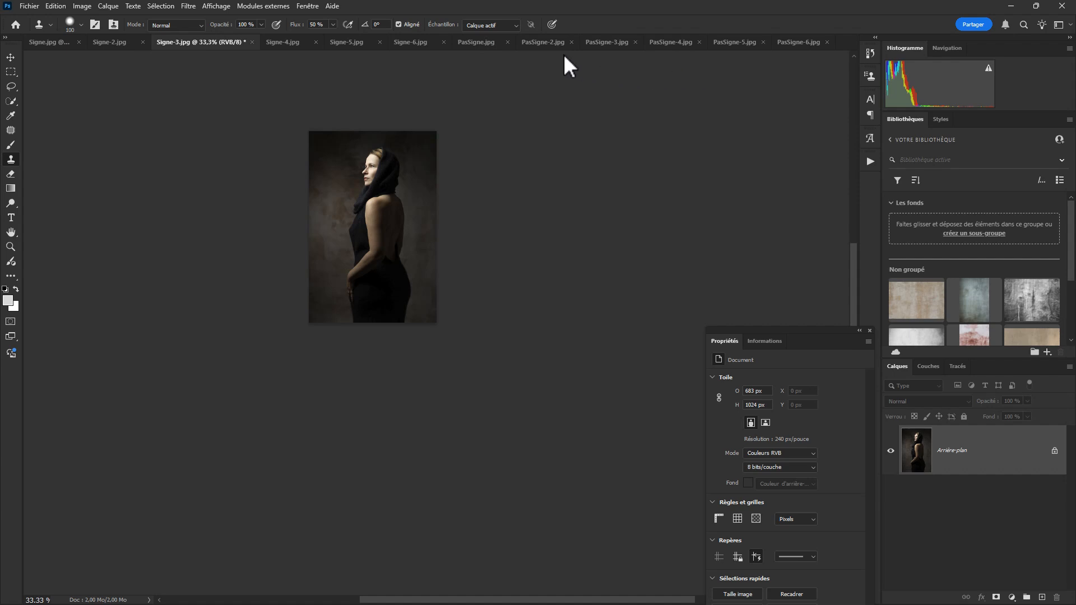
- Copy the entire PasSigne-3.jpg image and paste it as a new layer in the resized Signe-3.jpg
click(611, 44)
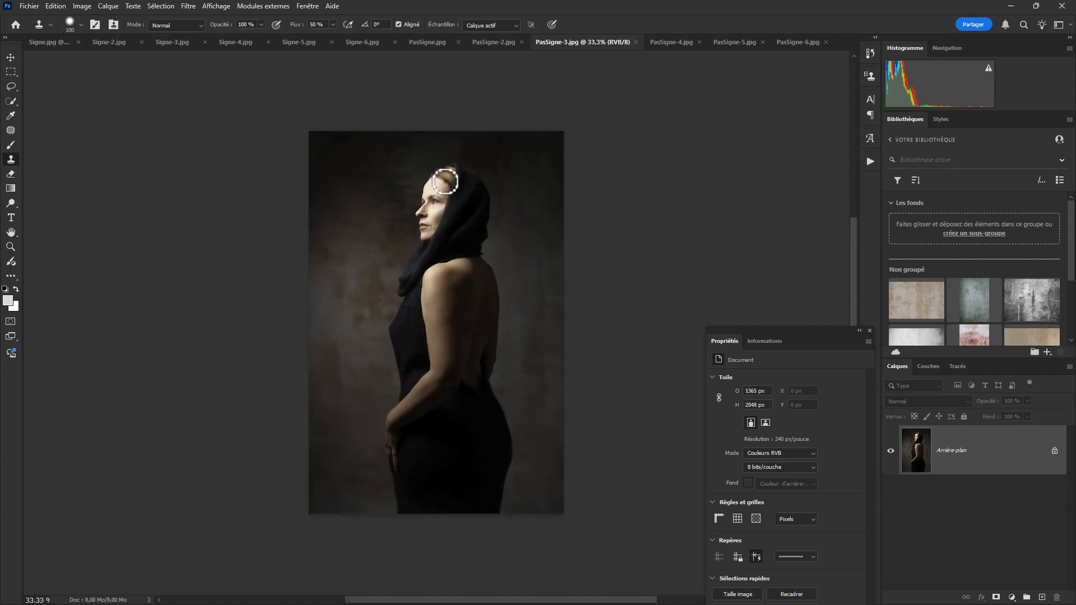
click(157, 7)
click(164, 19)
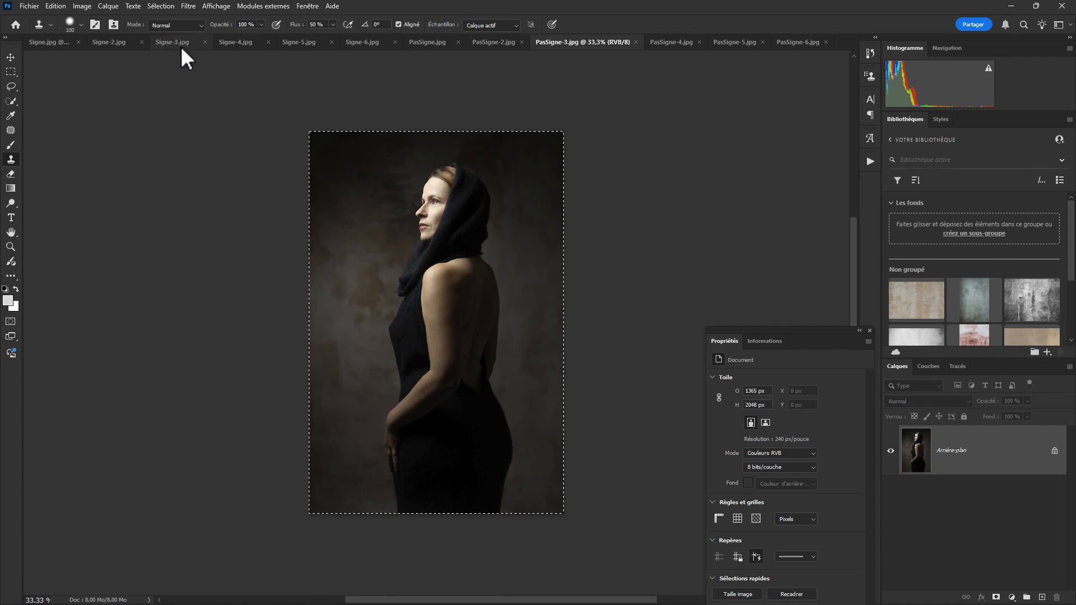
click(172, 44)
drag(400, 348, 398, 345)
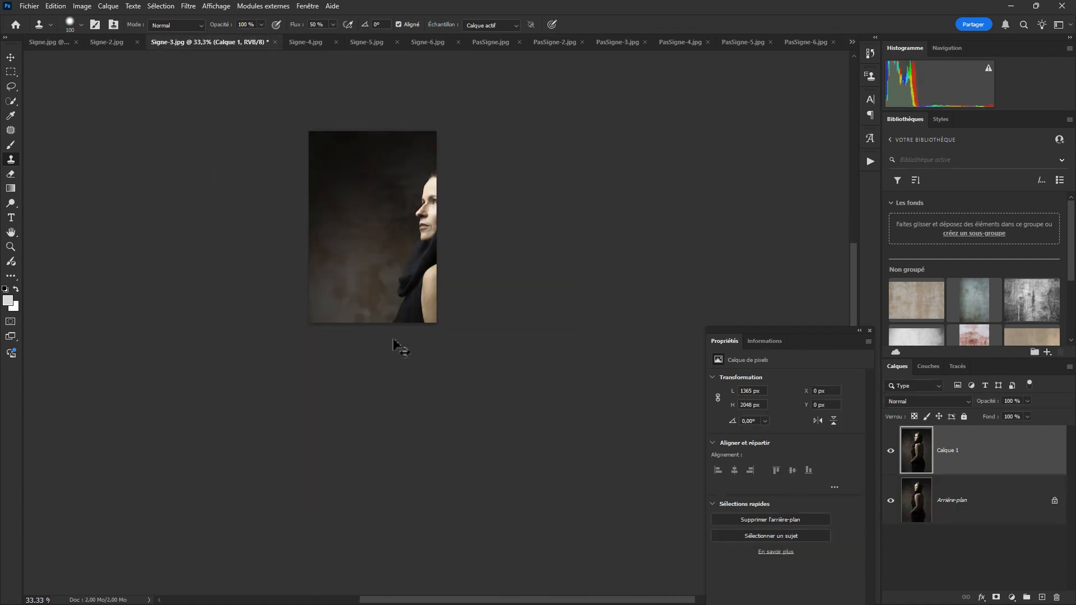
- Scale the pasted layer in Signe-3.jpg to 50.04 % so that it fits the canvas exactly
click(56, 6)
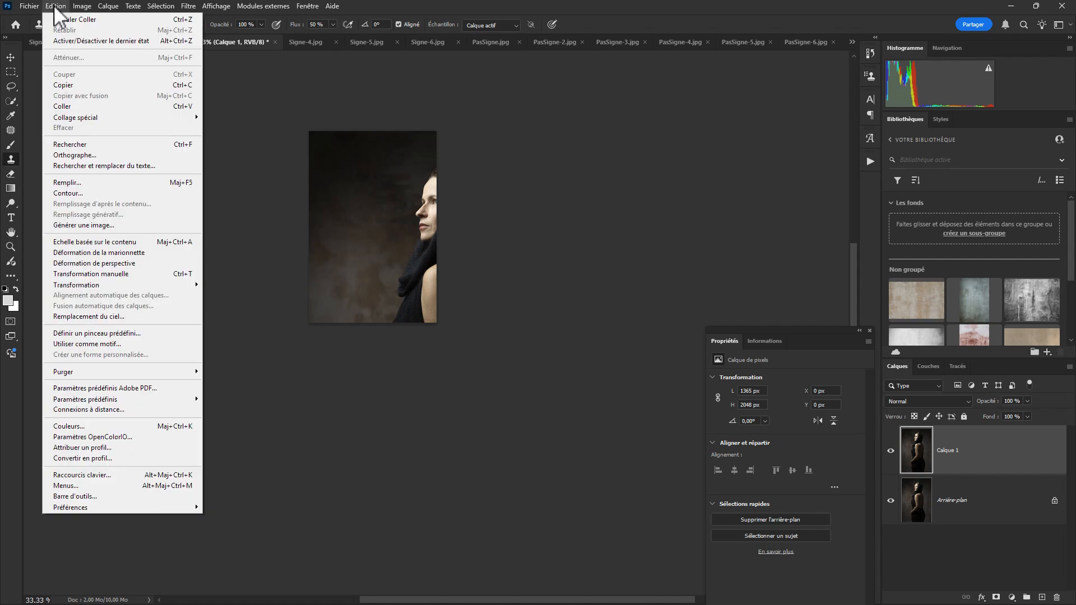
mouse_move(138, 287)
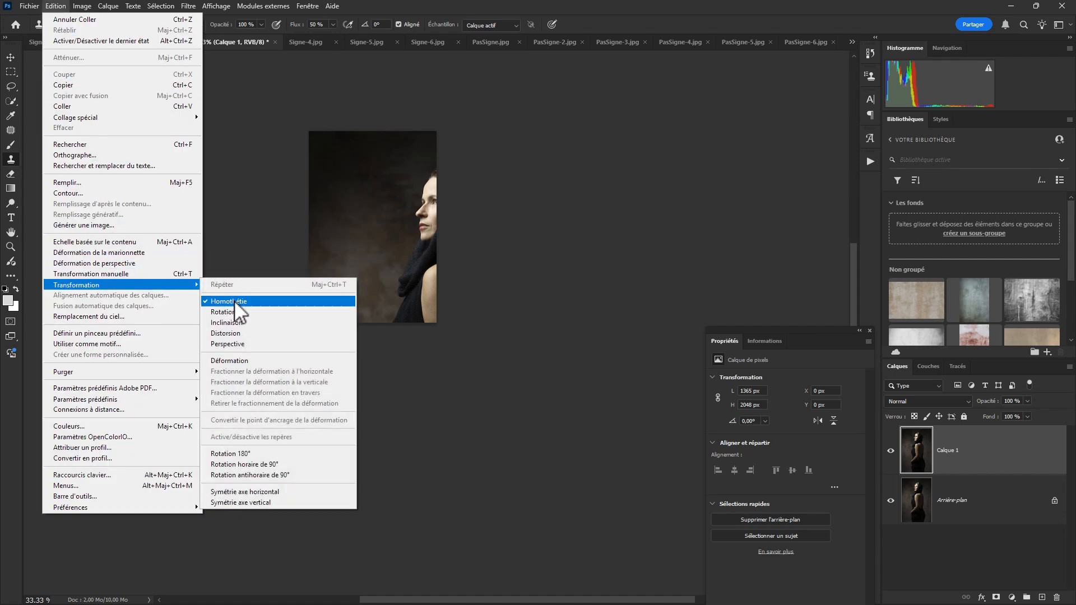
click(238, 302)
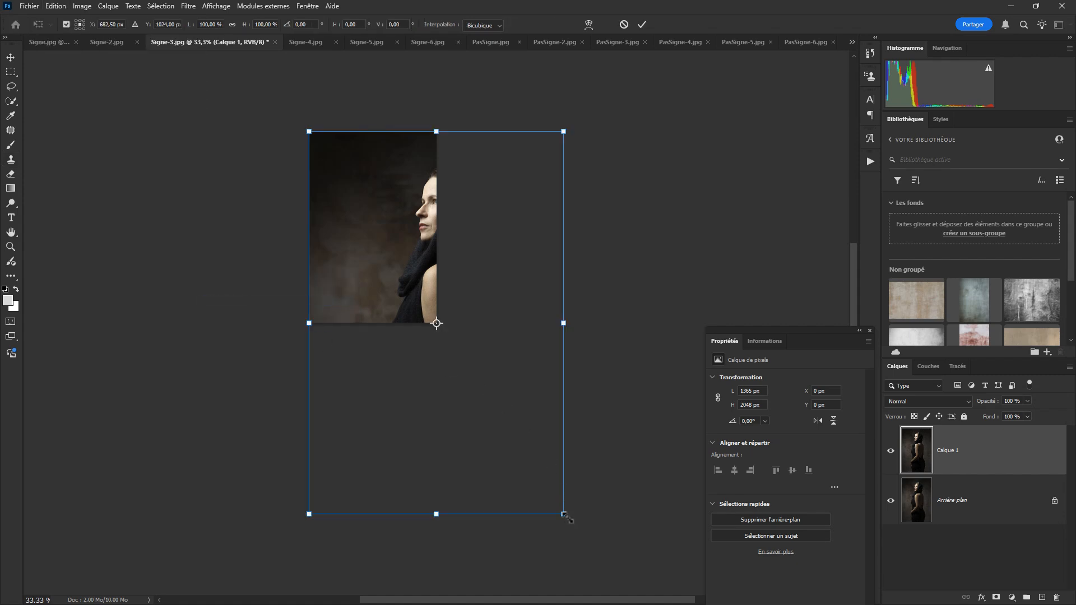
mouse_move(564, 514)
mouse_down()
mouse_move(444, 352)
mouse_move(438, 324)
mouse_up()
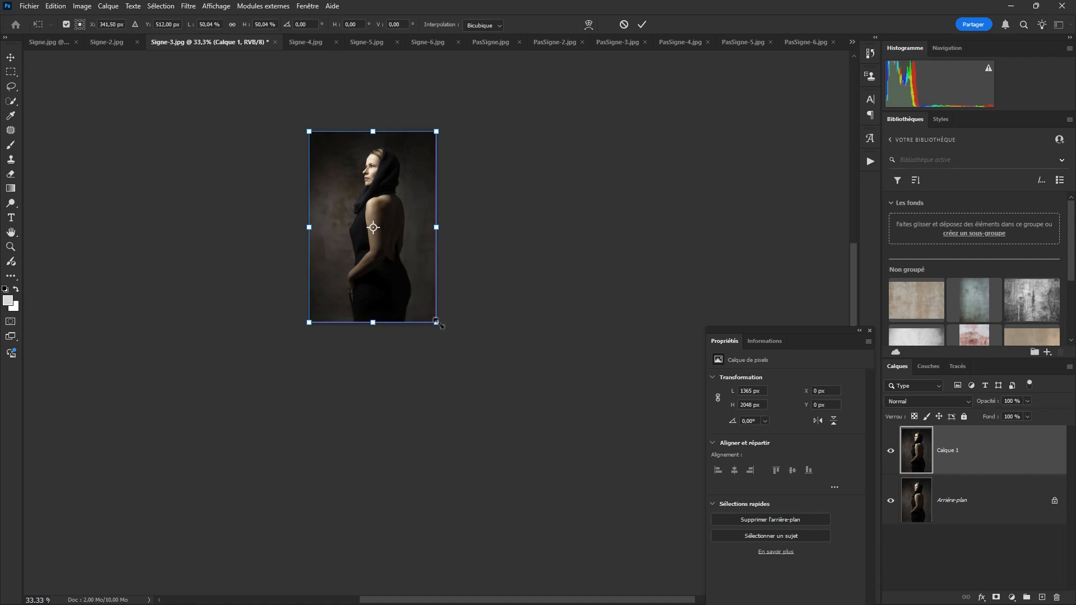
key(Return)
key(s)
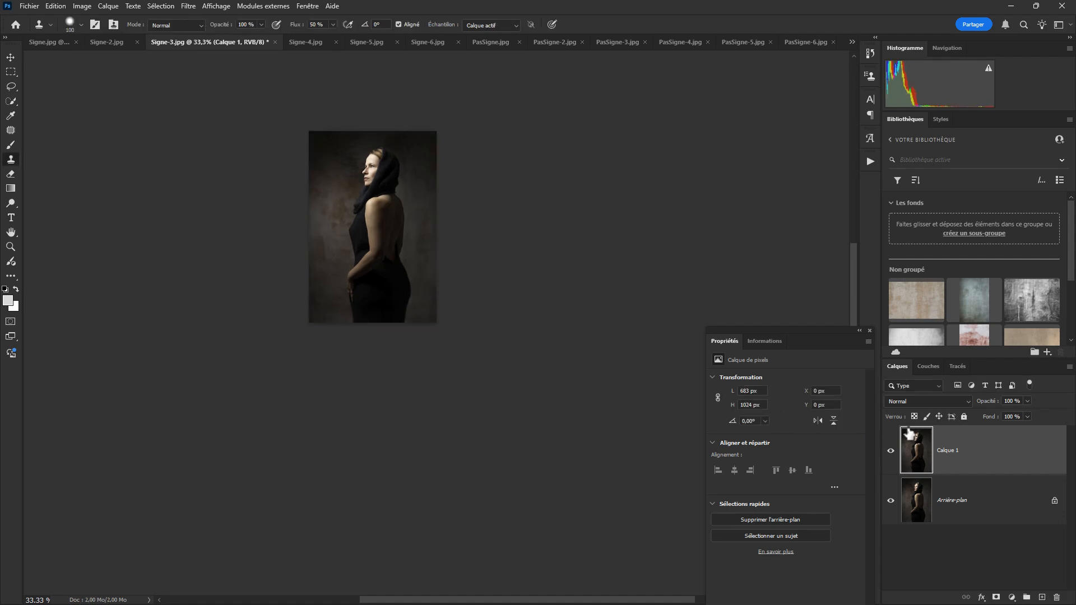
- Set the scaled layer's blend mode to Différence and add a Niveaux adjustment layer with the white input level at 2
click(928, 401)
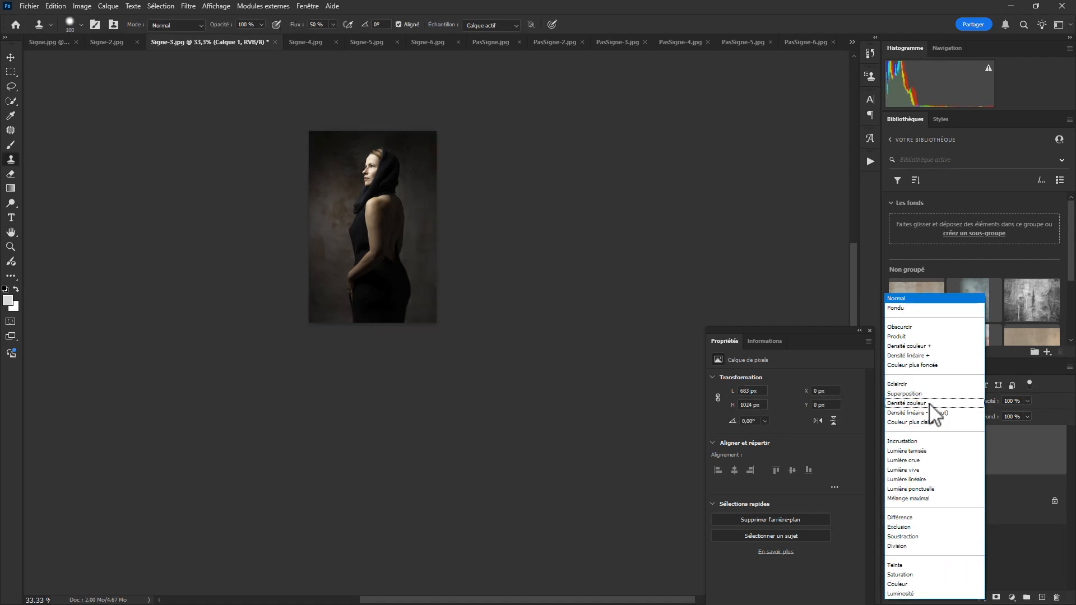
click(919, 518)
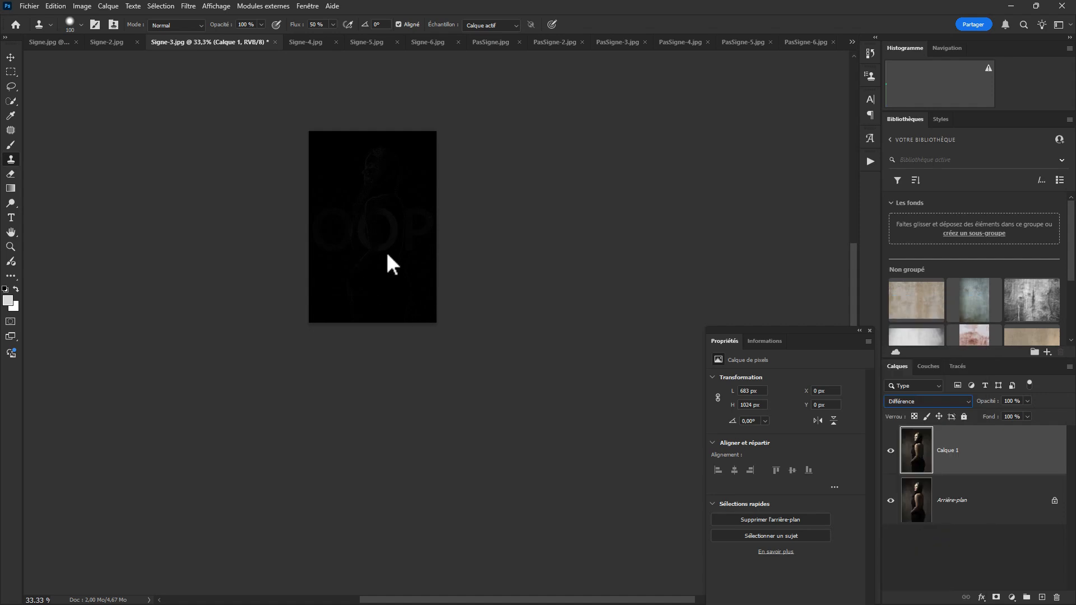
click(1012, 597)
click(990, 447)
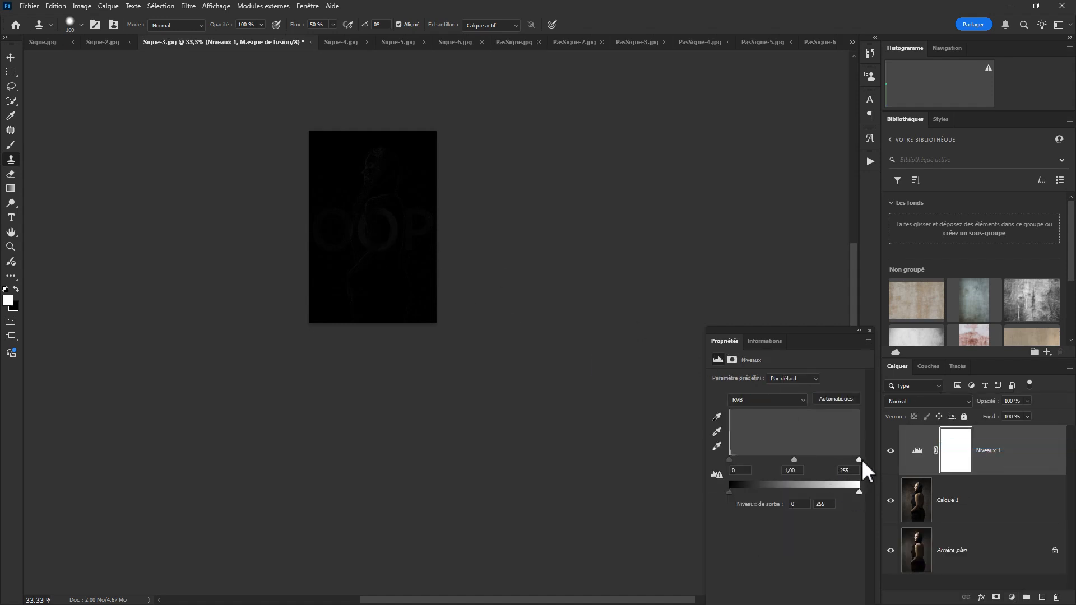
drag(859, 459, 731, 454)
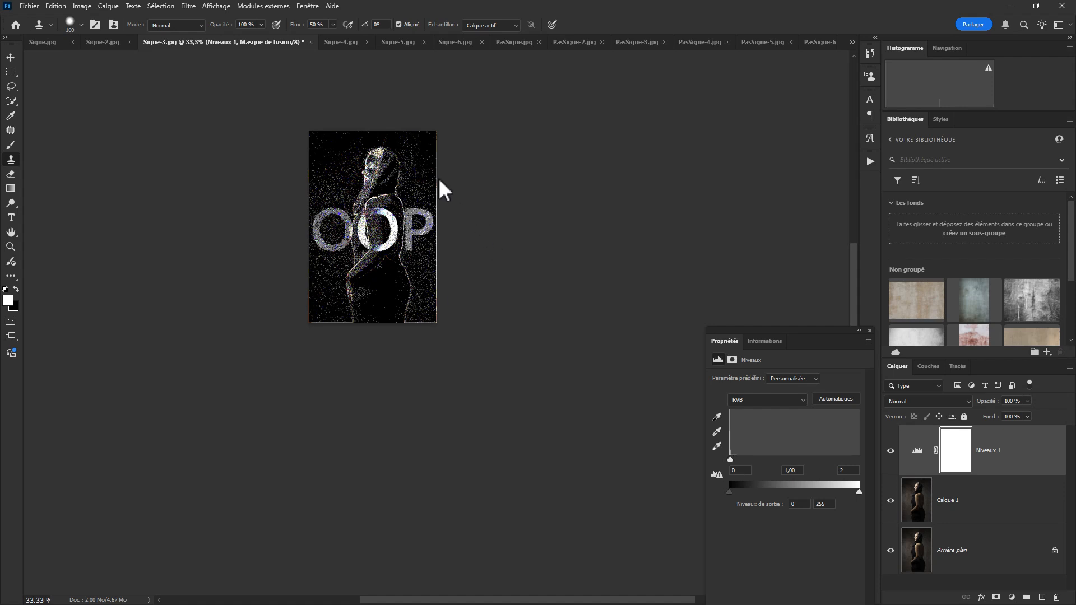
- Bring up Signe-6.jpg, switch to Lightroom Classic and open the full export settings for the selected photos
click(459, 43)
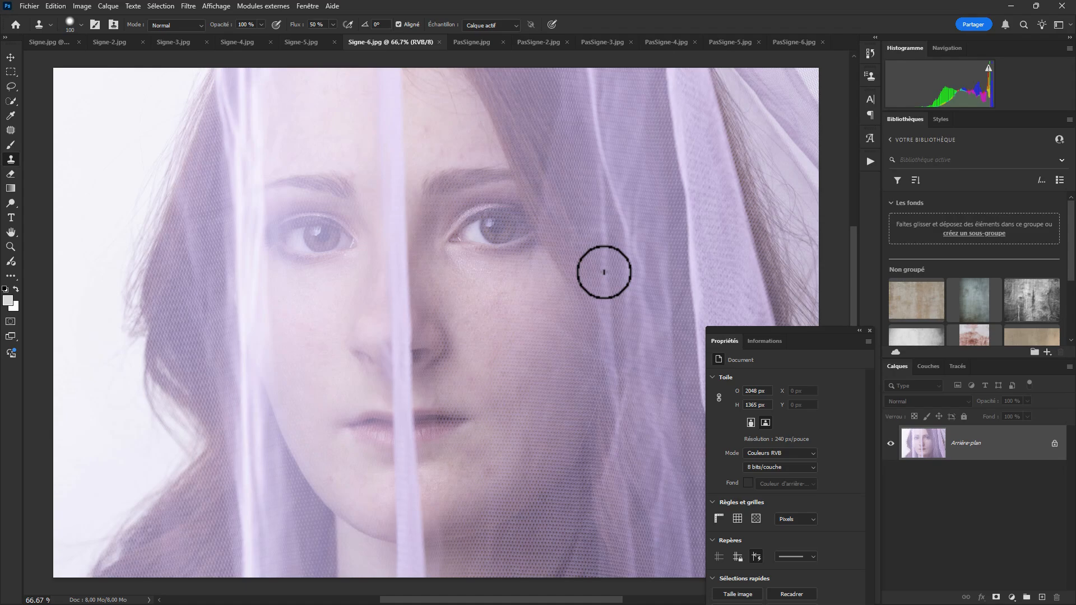
key(alt+Tab)
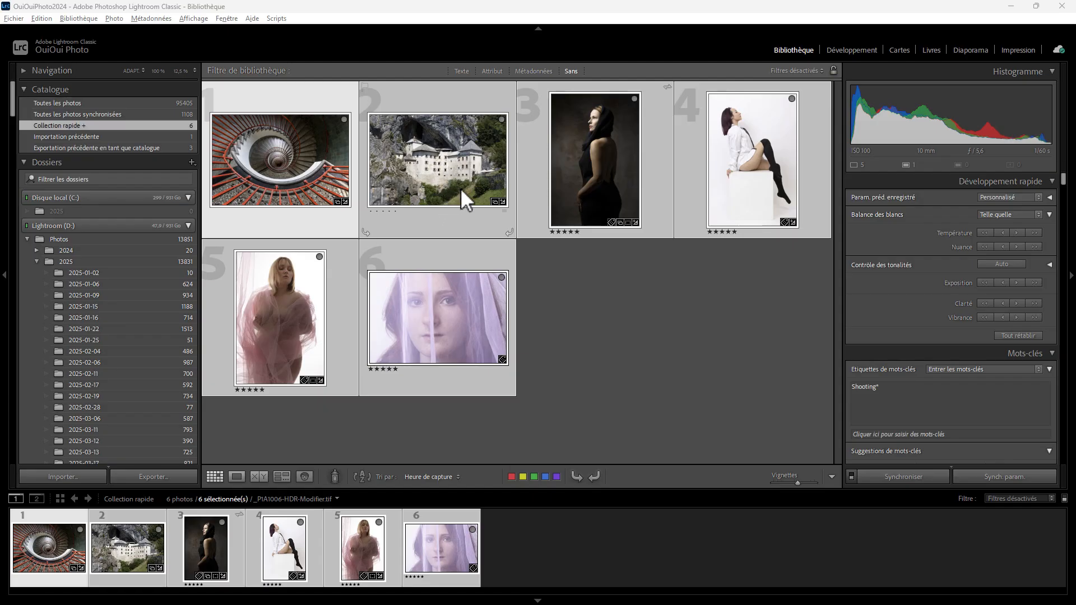
right_click(431, 157)
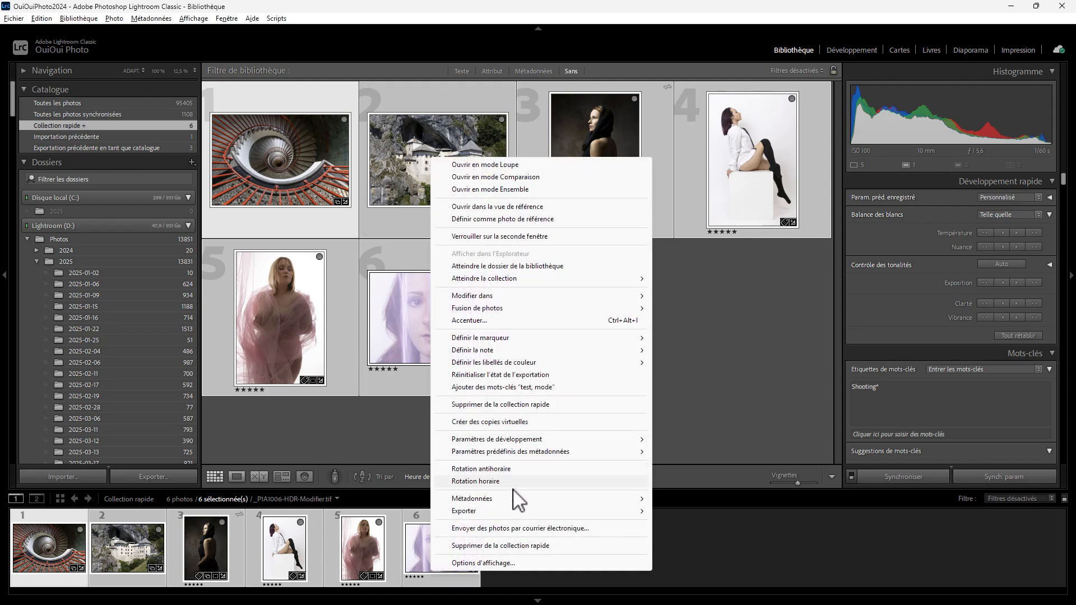
mouse_move(525, 511)
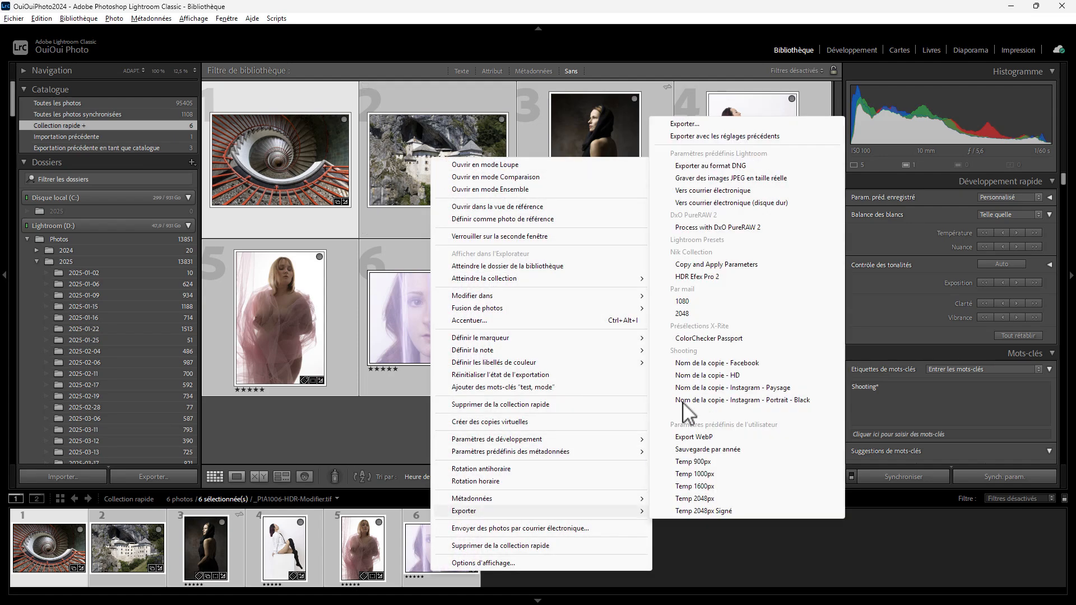
click(707, 125)
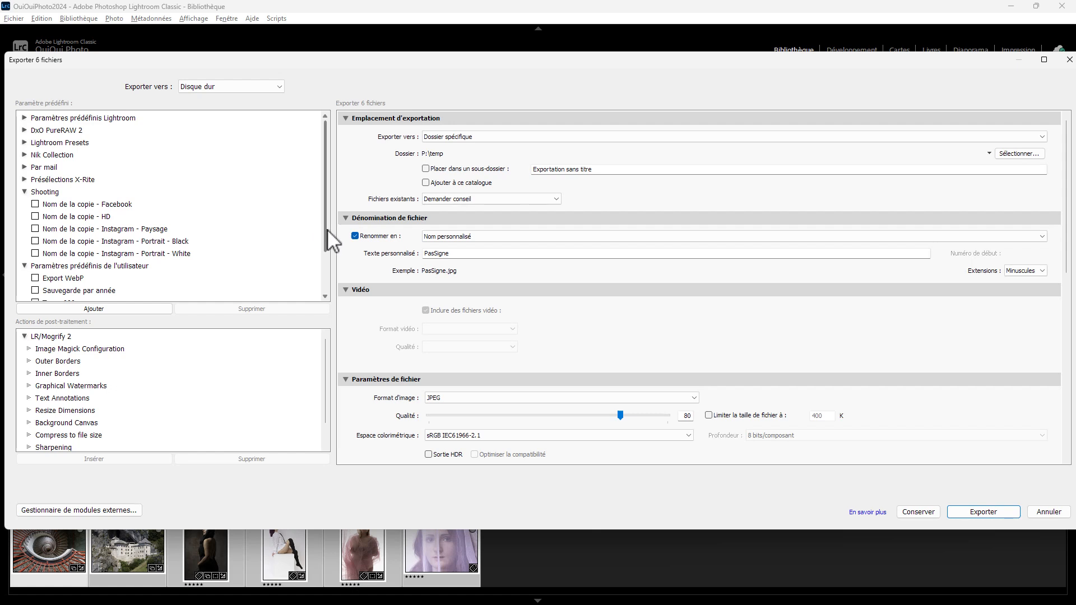
- Load the Temp 2048px Signé export preset and open its TestInvisible watermark in the watermark editor
drag(326, 229, 329, 284)
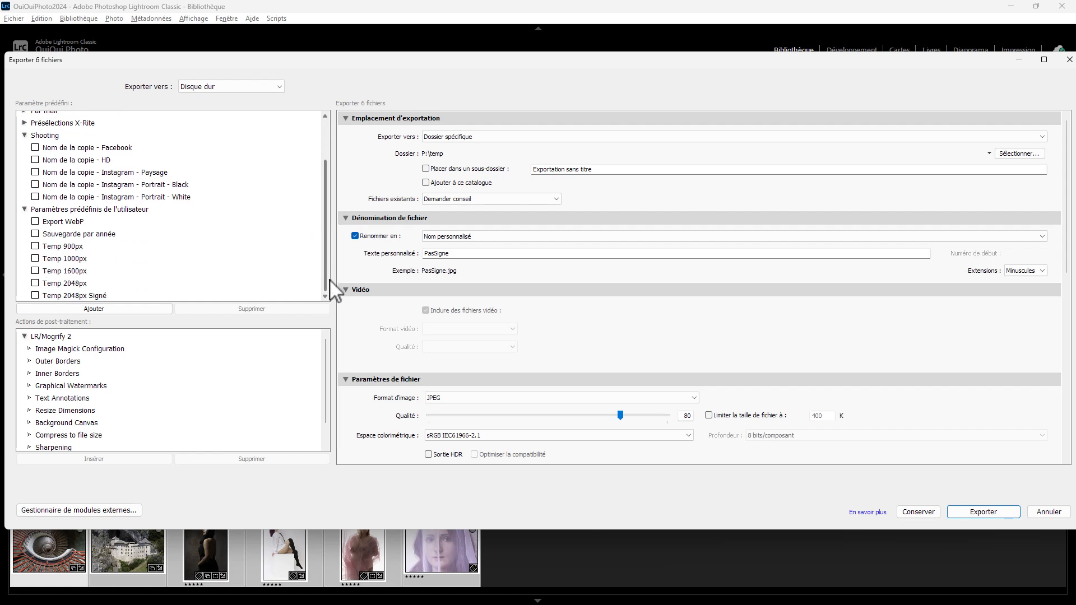
click(82, 297)
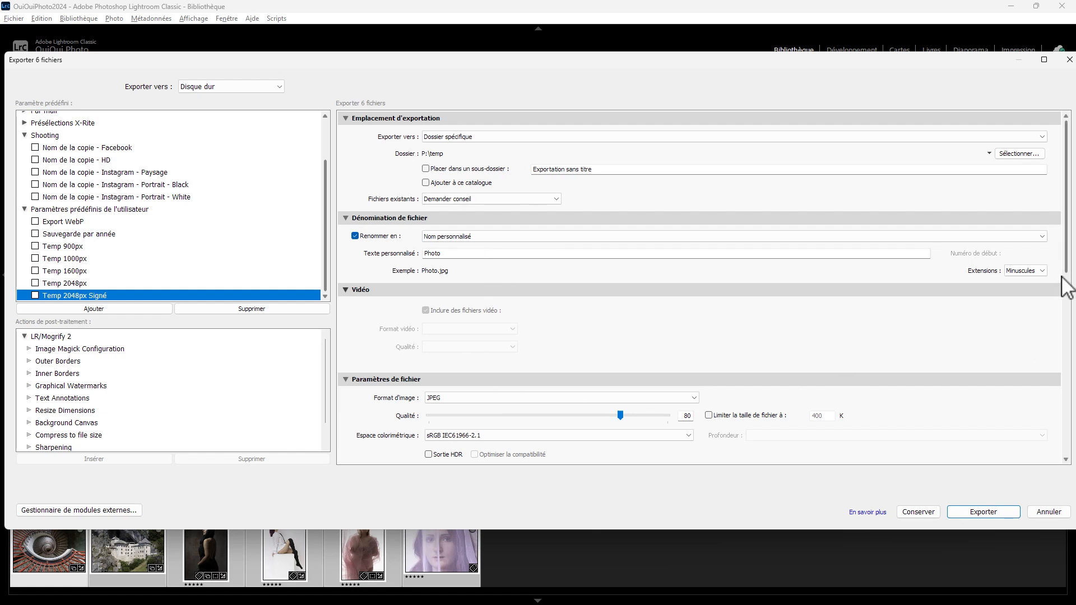
drag(1062, 276, 1046, 450)
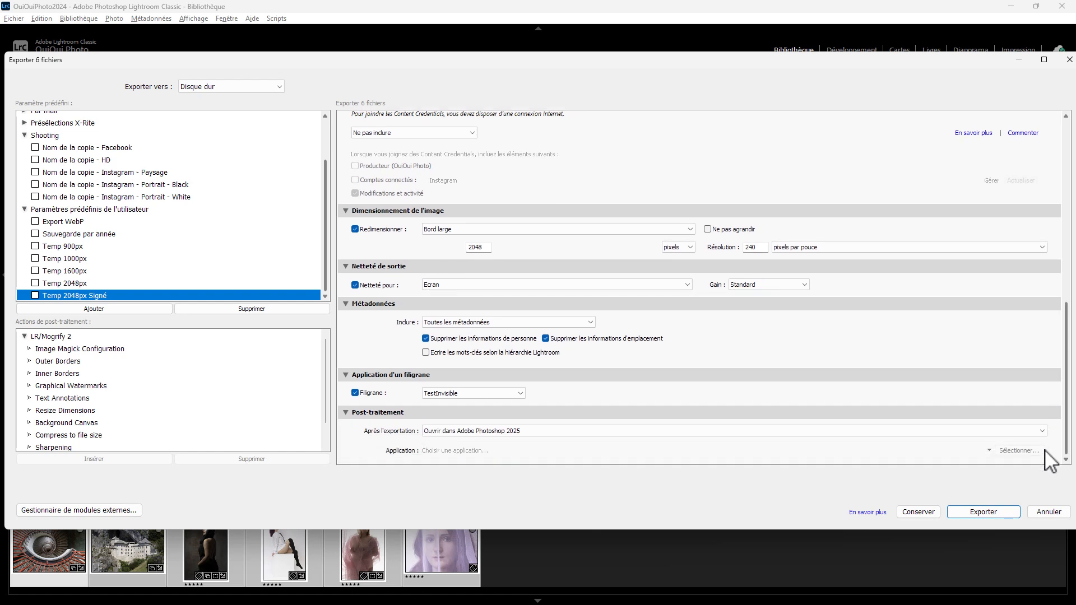
click(470, 393)
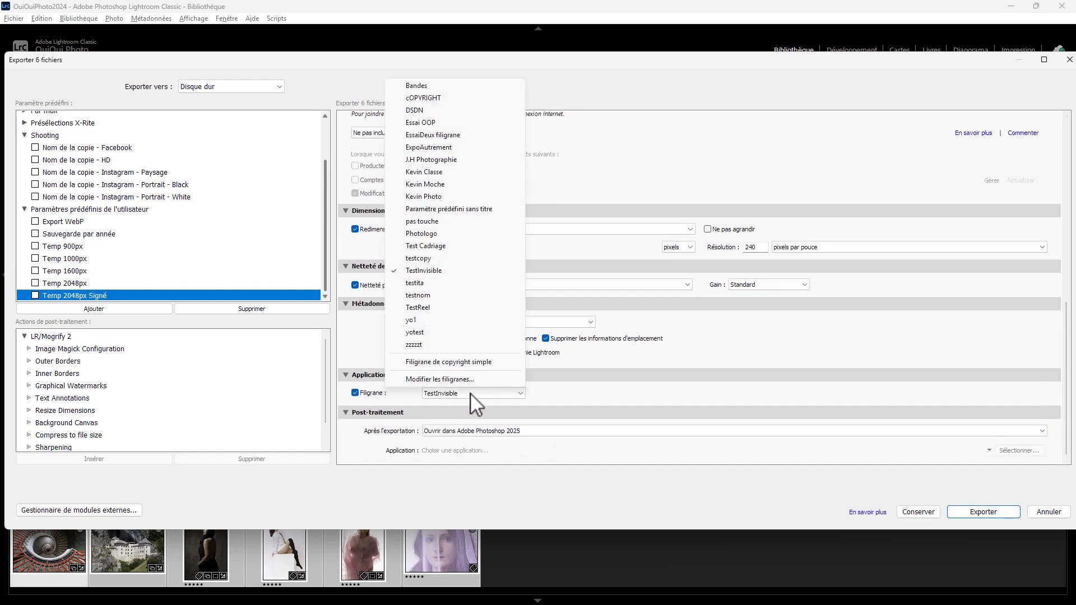
click(456, 380)
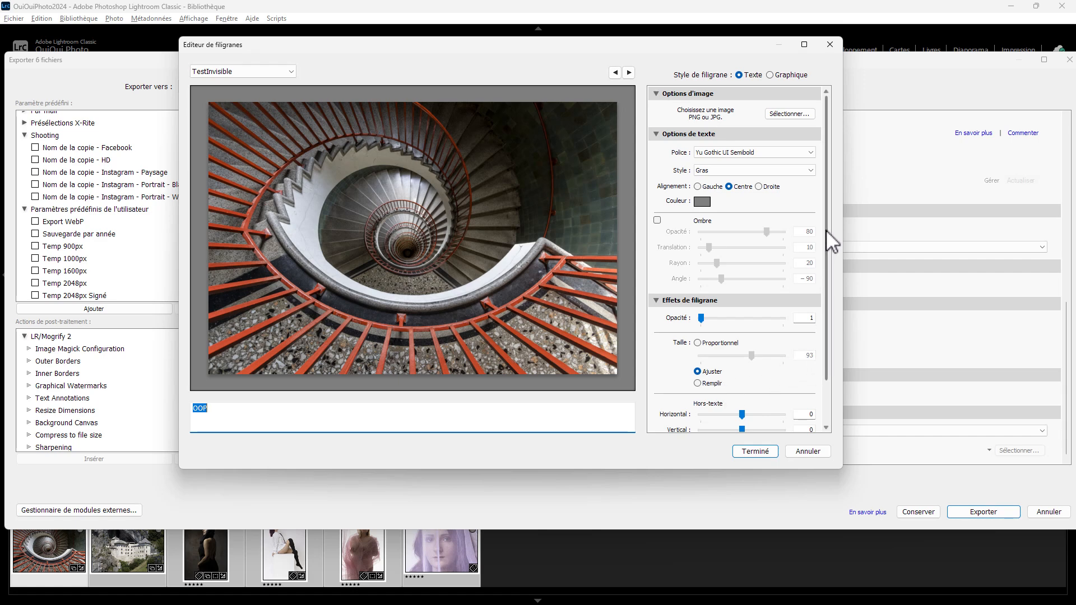
- Preview the OOP text watermark at an opacity of 100 and return its opacity to 1
mouse_move(825, 230)
mouse_down()
mouse_move(826, 301)
mouse_move(822, 220)
mouse_up()
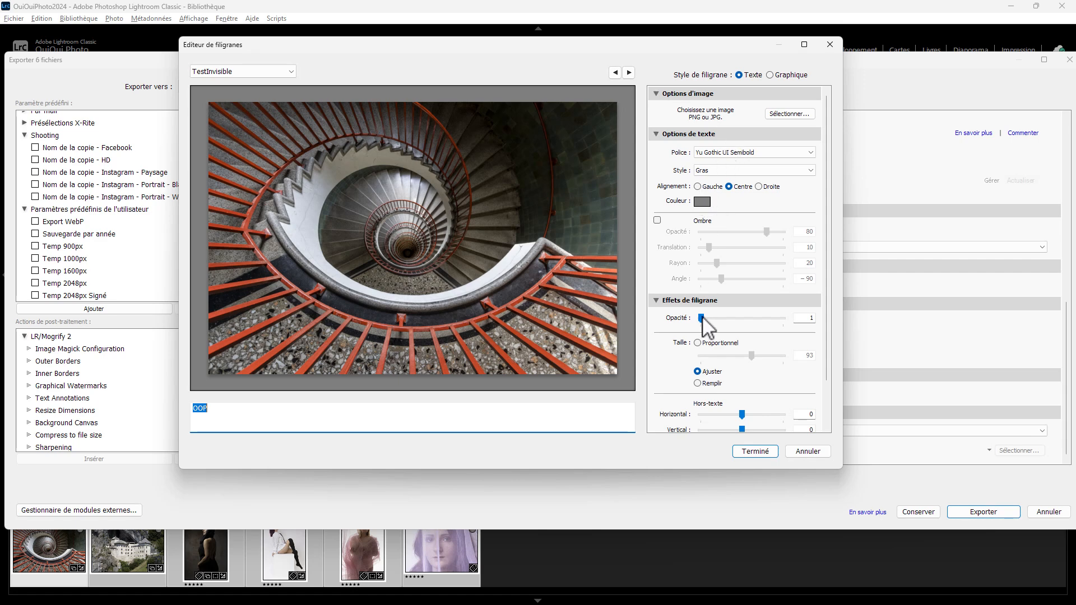
drag(702, 318, 807, 311)
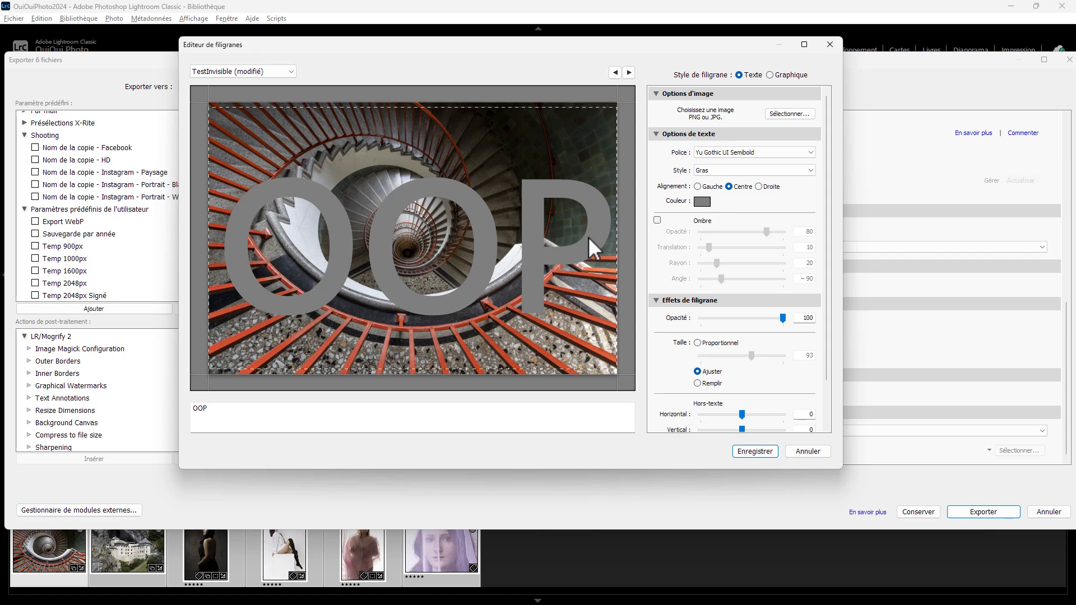
drag(784, 322, 701, 320)
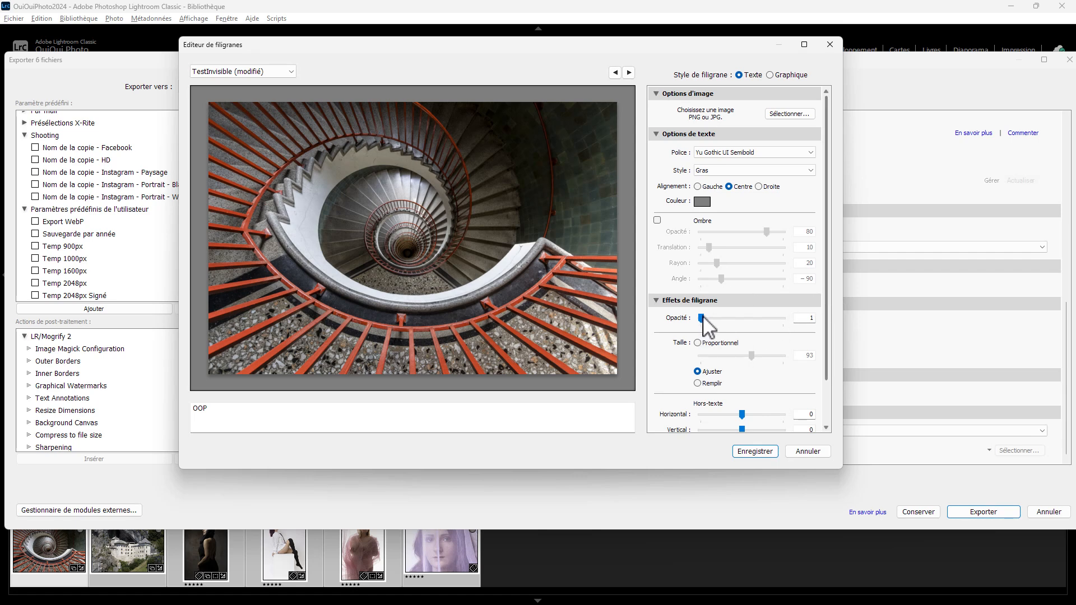
- Try the OOP watermark at an opacity of 85 and replace that value with 0
drag(701, 318, 770, 317)
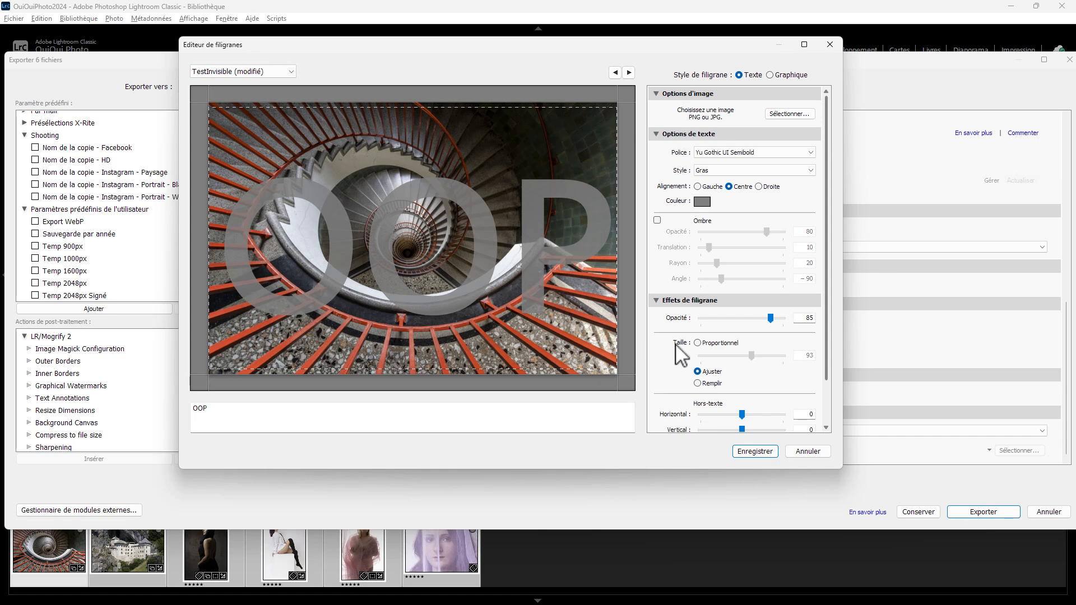
click(805, 318)
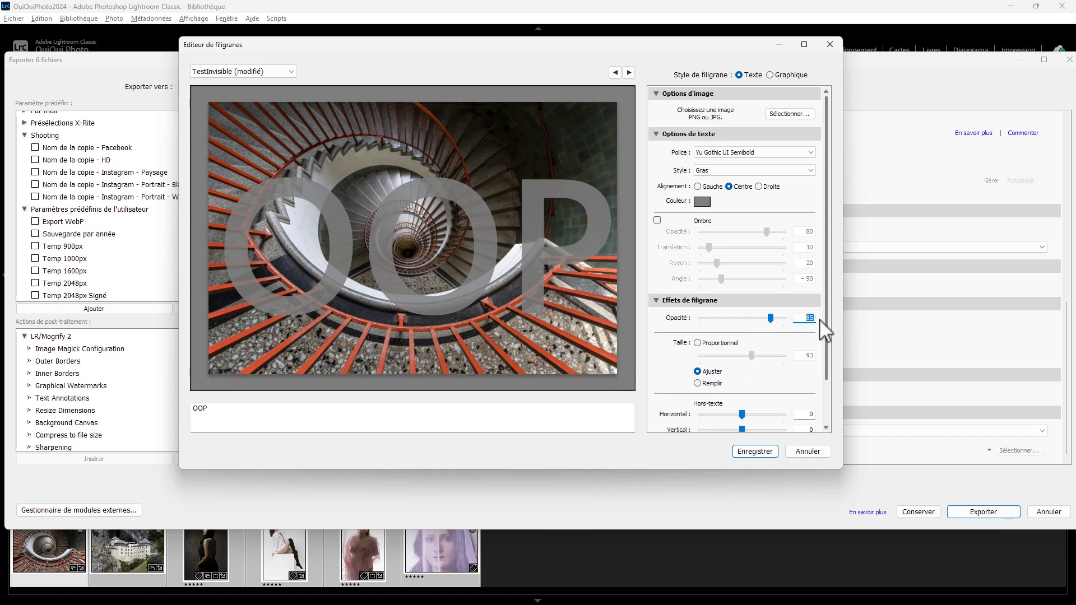
text(0)
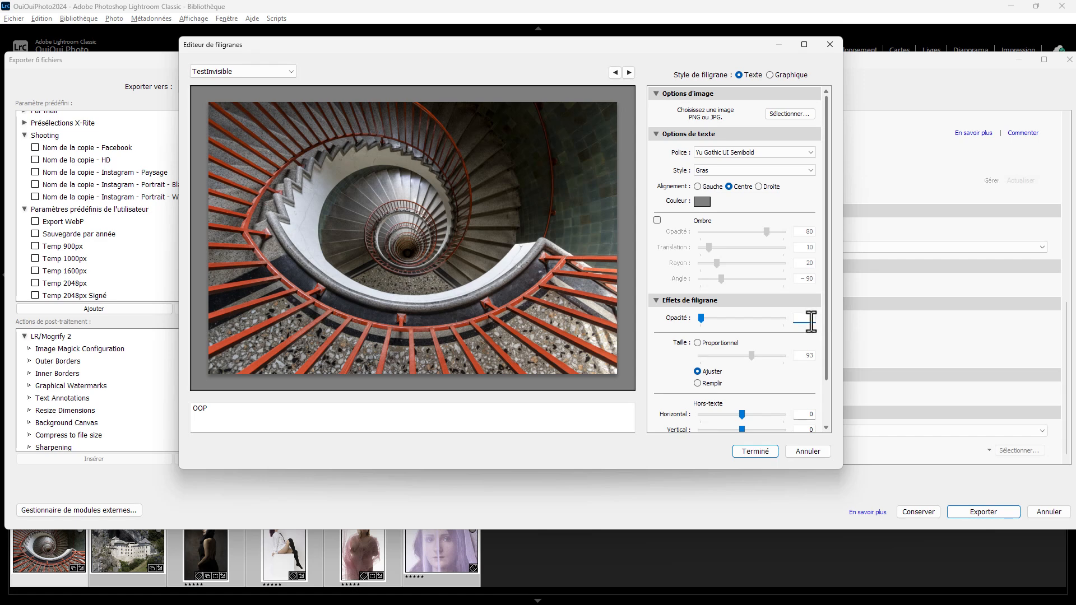